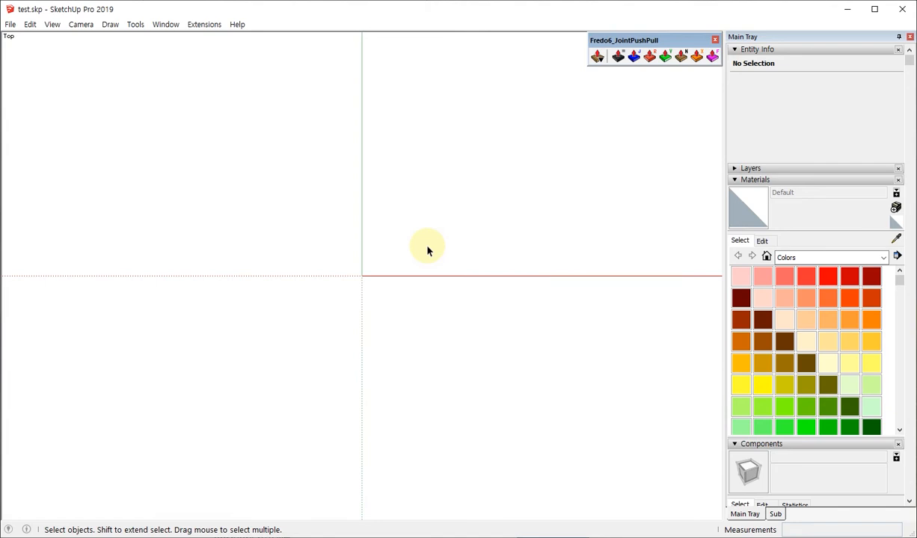
# Paste the copied practice shapes in place and bring them into a 3D view.
pyautogui.click(427, 246)
pyautogui.hotkey('ctrl', 'shift', 'v')
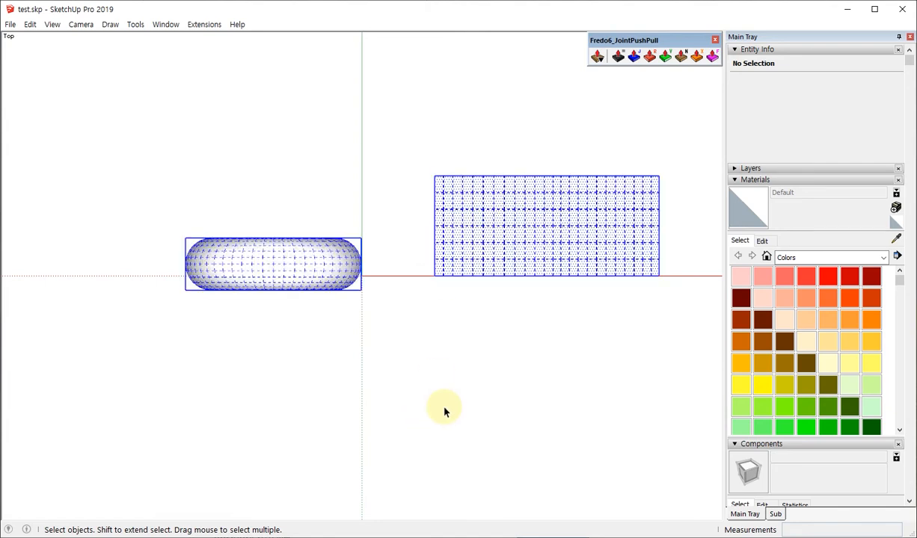
pyautogui.moveTo(445, 409); pyautogui.dragTo(400, 360, button='middle')
pyautogui.scroll(-5, 246, 217)
pyautogui.click(327, 348)
pyautogui.moveTo(352, 343); pyautogui.dragTo(400, 326, button='middle')
pyautogui.scroll(2, 201, 225)
pyautogui.scroll(2, 201, 228)
pyautogui.moveTo(302, 243); pyautogui.dragTo(371, 302, button='middle')
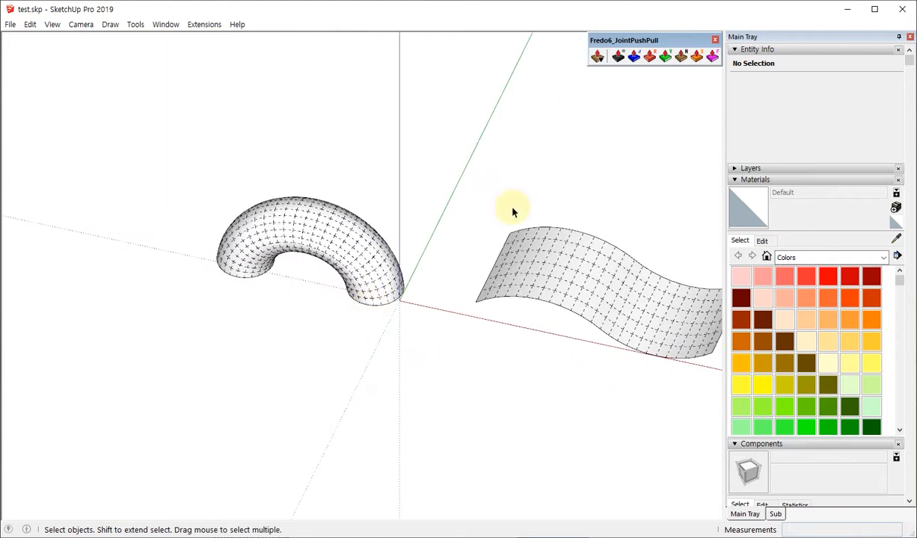
# Start Extrude Push Pull and move the JointPushPull toolbar clear of the tool's options bar.
pyautogui.click(696, 57)
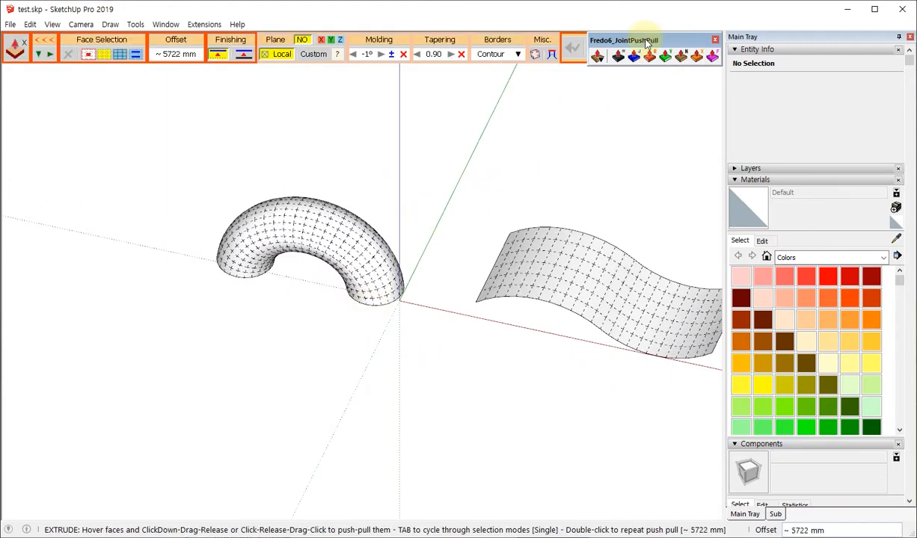
pyautogui.moveTo(648, 44); pyautogui.dragTo(647, 81)
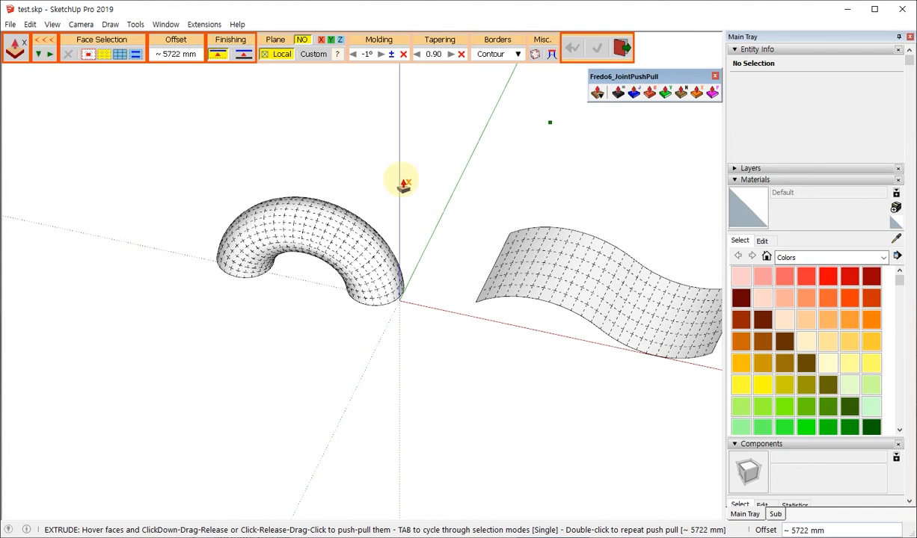
pyautogui.middleClick(400, 179)
pyautogui.moveTo(383, 191); pyautogui.dragTo(422, 209, button='middle')
pyautogui.scroll(5, 215, 238)
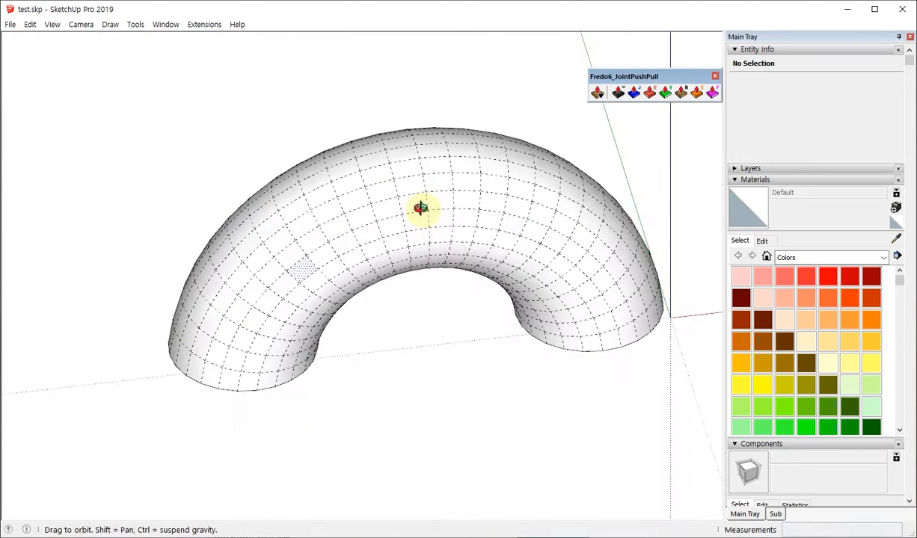
# Try extruding a single face on the curved tube by about 2730 mm, and undo it.
pyautogui.scroll(-2, 369, 340)
pyautogui.moveTo(372, 343); pyautogui.dragTo(365, 260, button='middle')
pyautogui.scroll(3, 353, 231)
pyautogui.scroll(-2, 361, 238)
pyautogui.moveTo(356, 239); pyautogui.dragTo(324, 179)
pyautogui.moveTo(406, 297); pyautogui.dragTo(600, 122, button='middle')
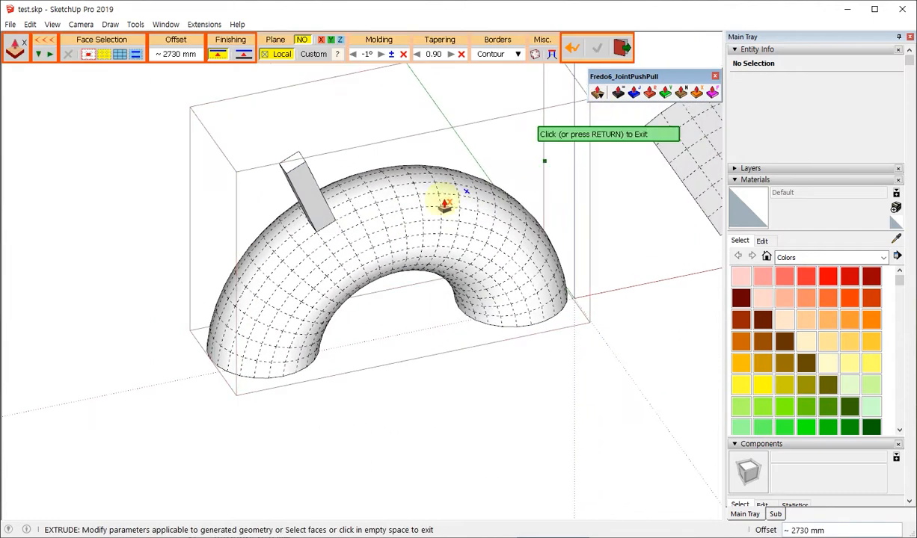
pyautogui.scroll(3, 360, 224)
pyautogui.hotkey('ctrl', 'z')
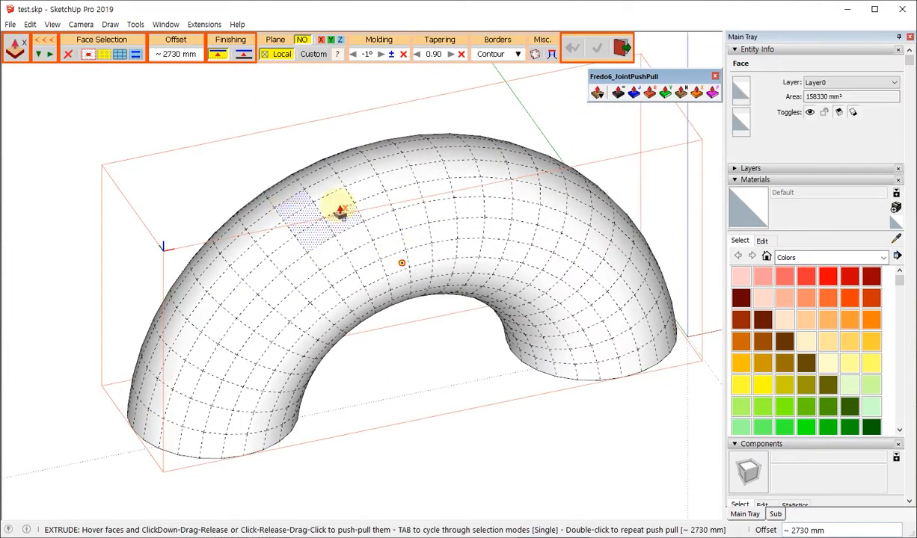
# Pull a patch of adjacent faces on the curved tube outward by about 1029 mm with Joint Push Pull.
pyautogui.click(618, 93)
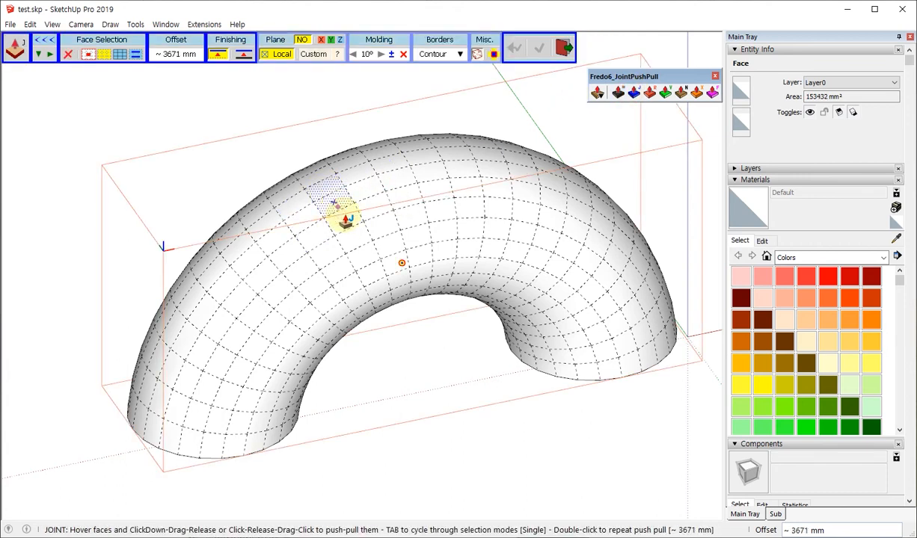
pyautogui.moveTo(326, 196); pyautogui.dragTo(311, 149)
pyautogui.moveTo(379, 261); pyautogui.dragTo(325, 206, button='middle')
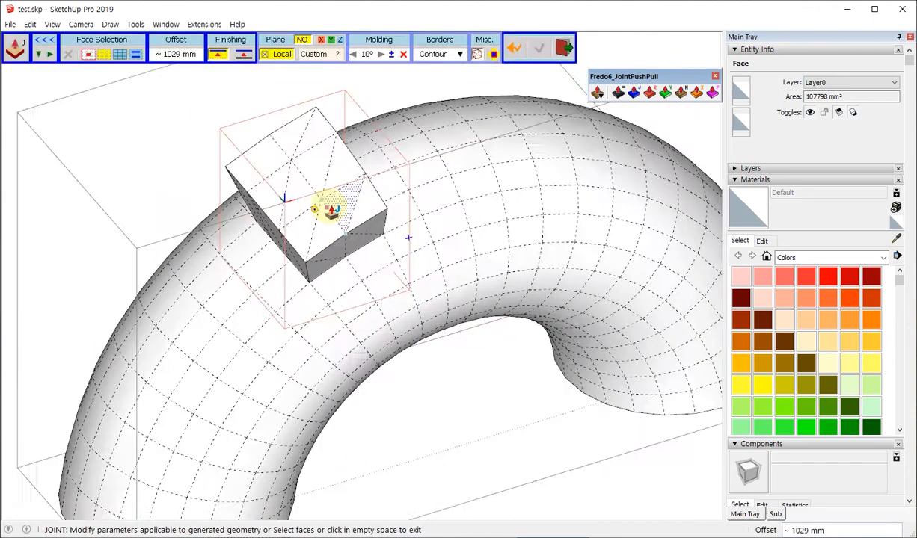
pyautogui.moveTo(388, 274); pyautogui.dragTo(299, 284, button='middle')
pyautogui.scroll(5, 408, 184)
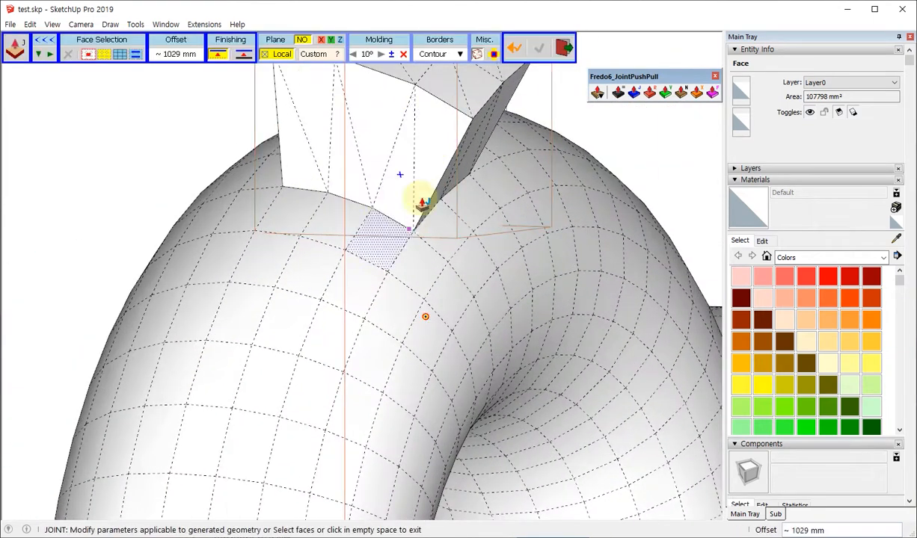
pyautogui.scroll(-3, 356, 282)
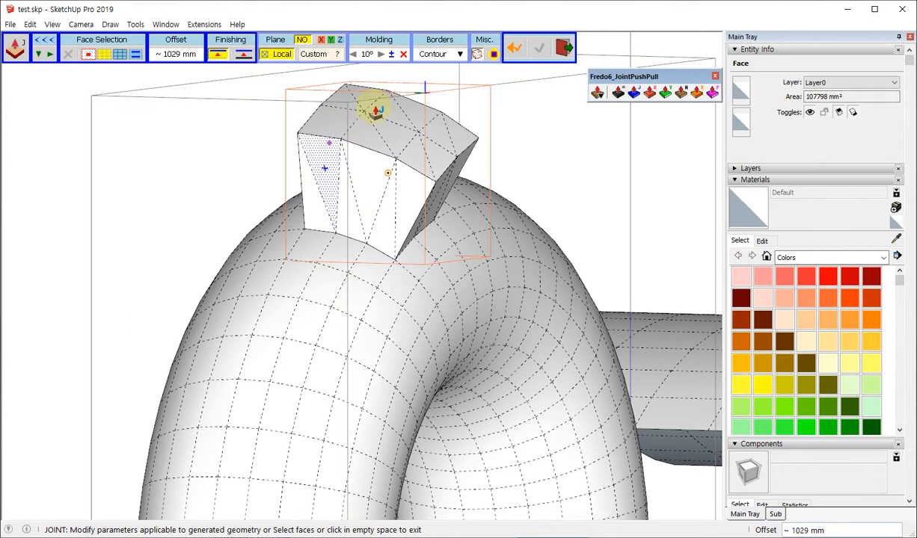
pyautogui.moveTo(405, 159); pyautogui.dragTo(317, 236, button='middle')
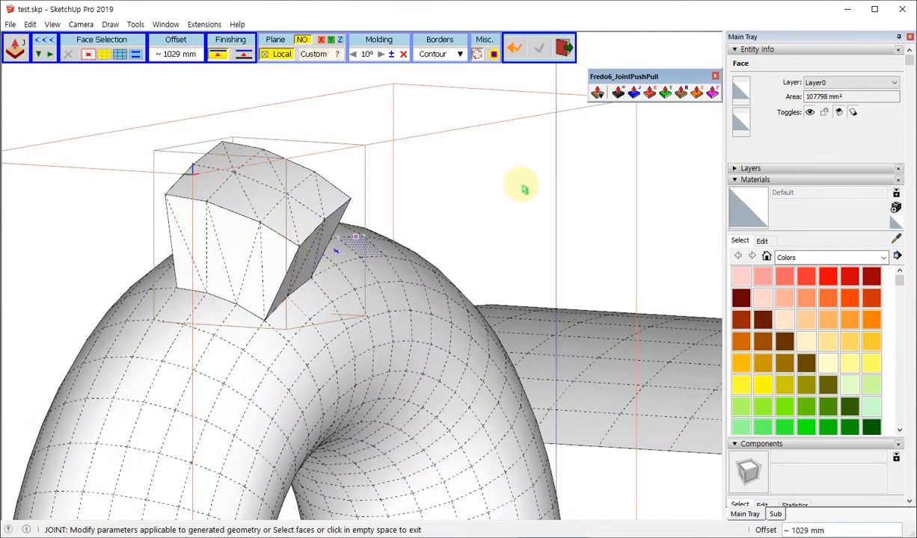
# Pull a second patch of tube faces beside the first block by about 1622 mm with Extrude Push Pull.
pyautogui.click(696, 94)
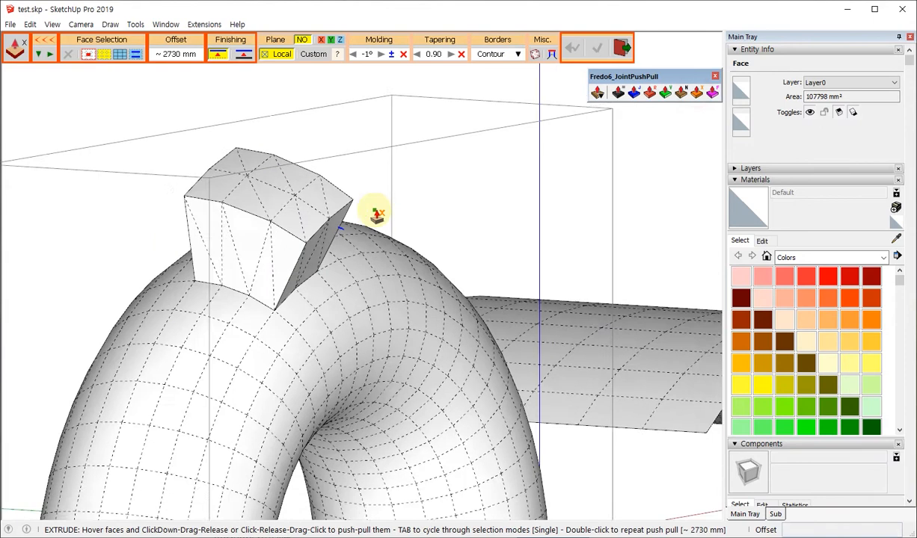
pyautogui.moveTo(374, 209); pyautogui.dragTo(317, 169, button='middle')
pyautogui.scroll(3, 337, 201)
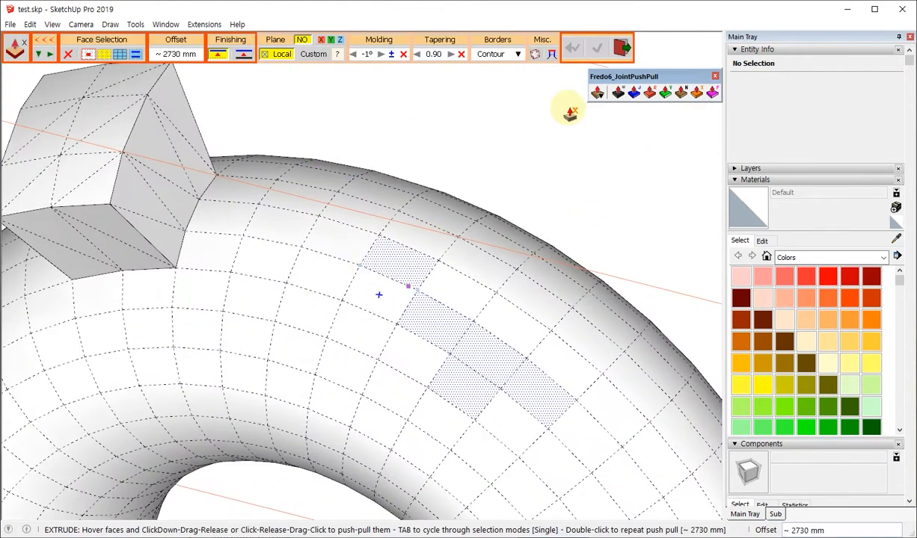
pyautogui.press('Escape')
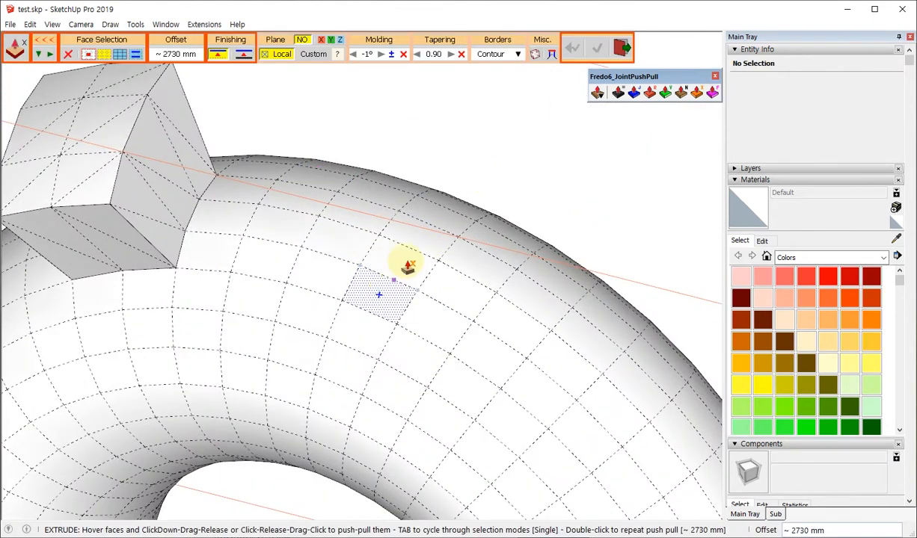
pyautogui.press('shift')
pyautogui.moveTo(402, 264); pyautogui.dragTo(413, 140)
pyautogui.scroll(-1, 321, 329)
pyautogui.scroll(-1, 324, 329)
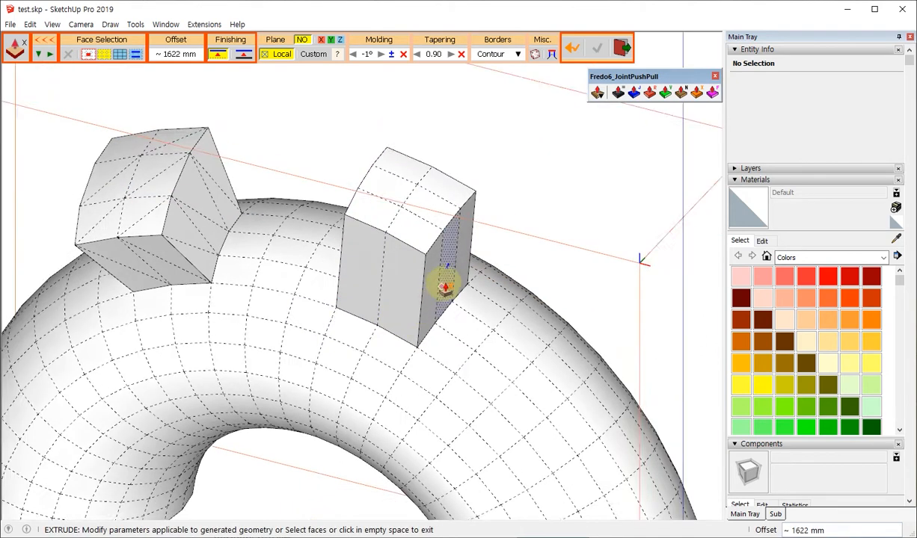
pyautogui.moveTo(451, 283); pyautogui.dragTo(541, 387, button='middle')
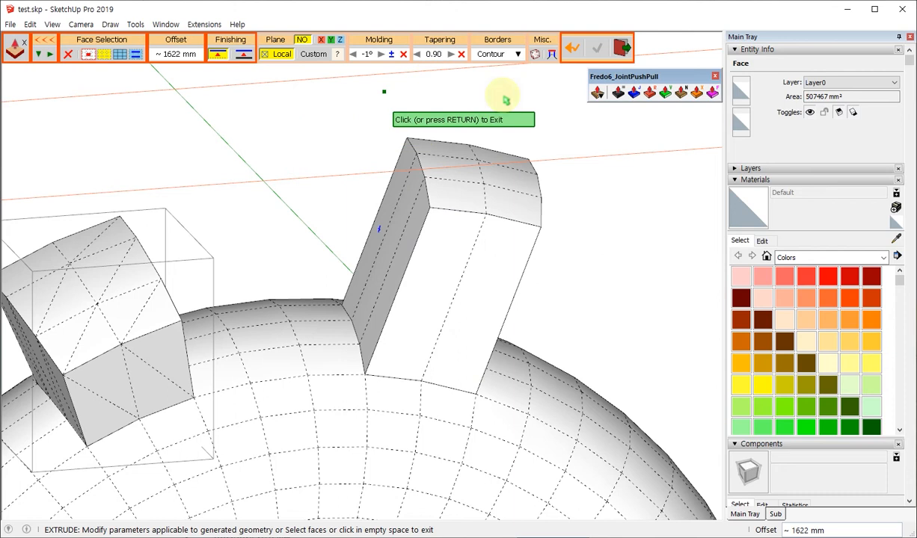
pyautogui.moveTo(455, 248); pyautogui.dragTo(420, 72, button='middle')
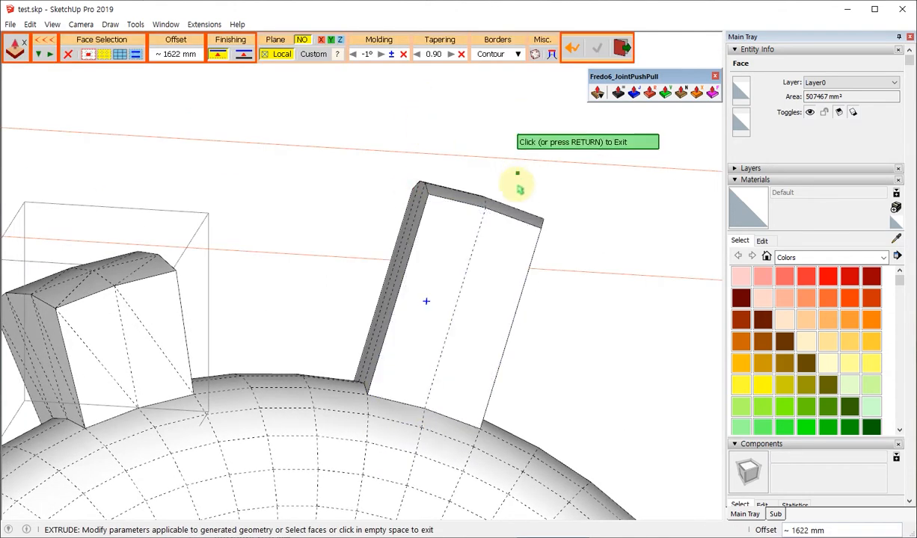
# Make the extruded block end in a flat plane instead of following the tube's curvature.
pyautogui.click(551, 57)
pyautogui.click(375, 186)
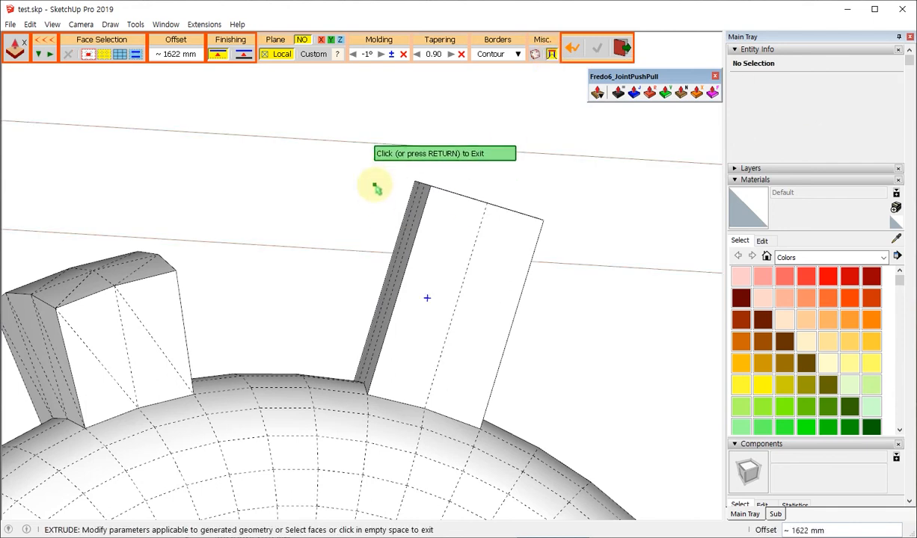
pyautogui.moveTo(422, 227); pyautogui.dragTo(536, 277, button='middle')
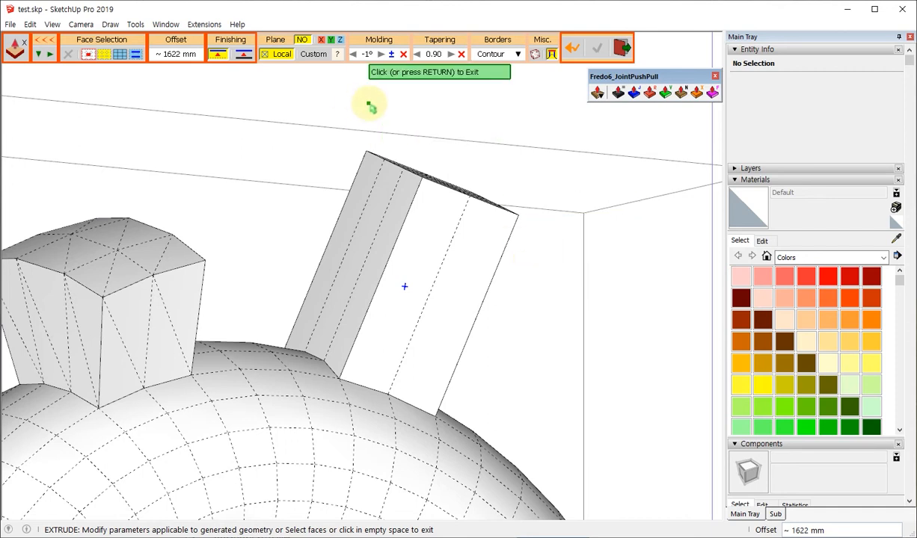
# Try the Molding and Tapering options on the extruded block, and turn both off again.
pyautogui.click(378, 39)
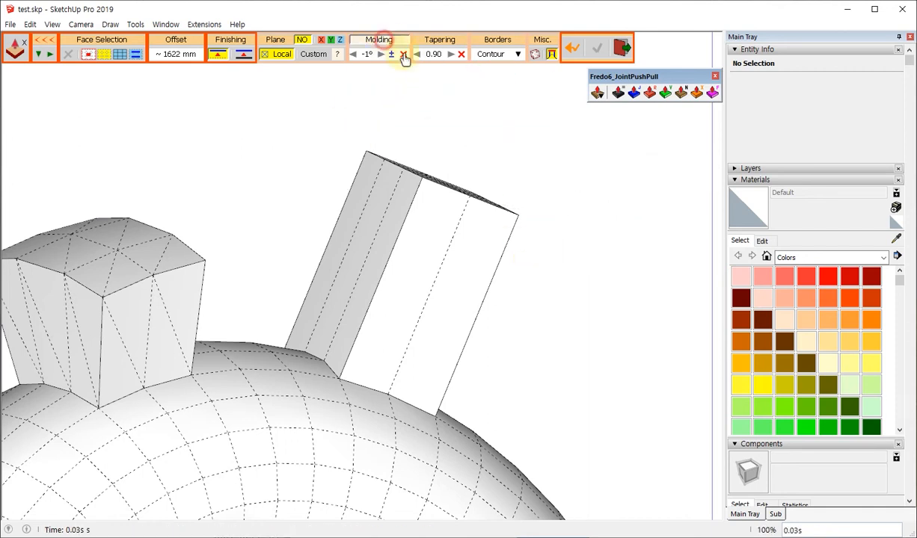
pyautogui.click(439, 41)
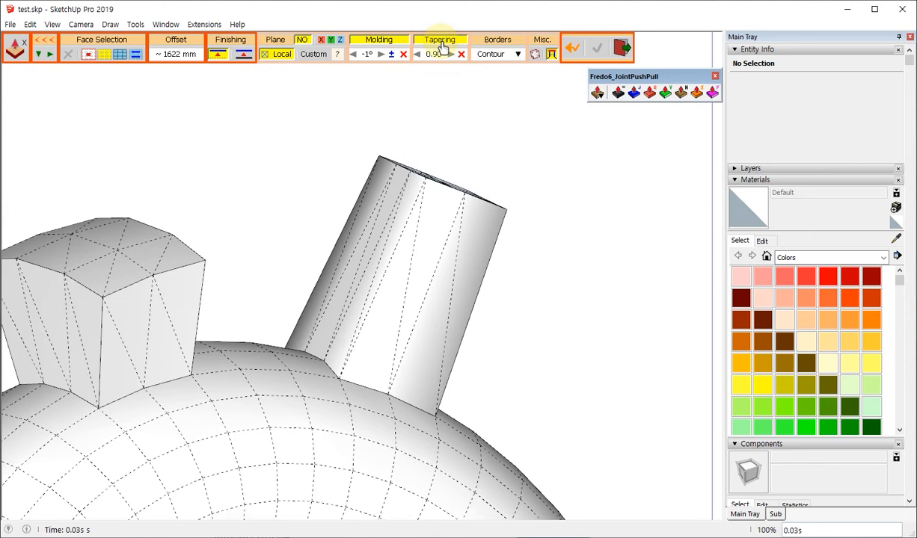
pyautogui.click(441, 47)
pyautogui.click(379, 41)
pyautogui.click(493, 239)
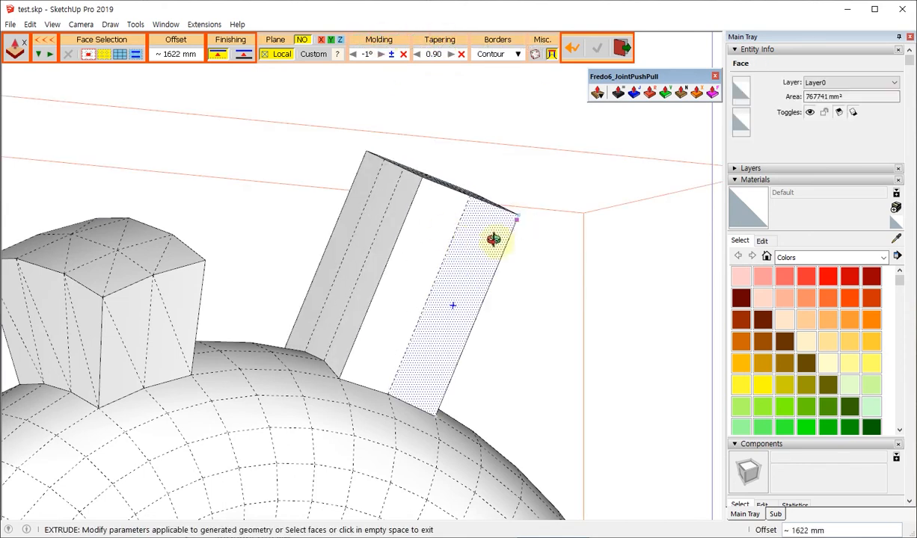
# Leave the push-pull tool and undo both blocks raised on the curved tube.
pyautogui.moveTo(493, 239); pyautogui.dragTo(188, 415, button='middle')
pyautogui.scroll(3, 269, 376)
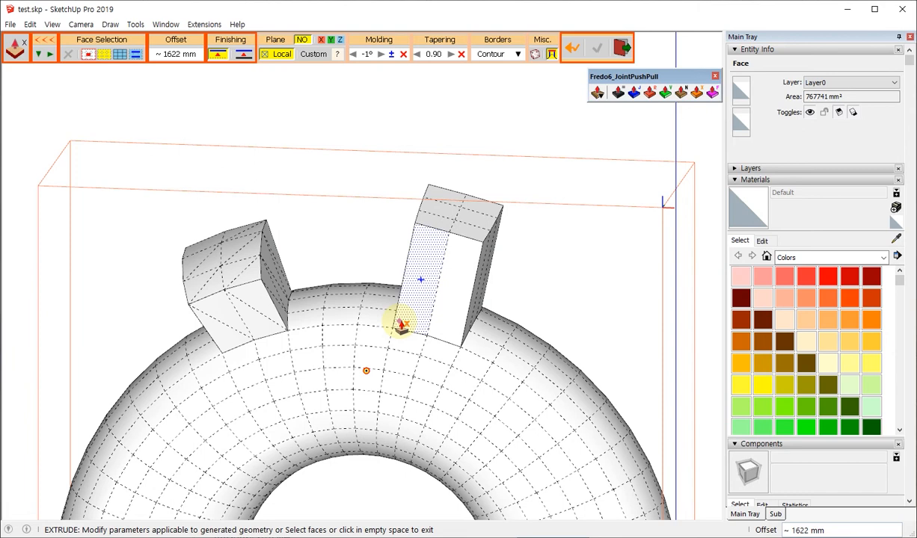
pyautogui.scroll(-4, 257, 283)
pyautogui.moveTo(383, 276); pyautogui.dragTo(380, 300, button='middle')
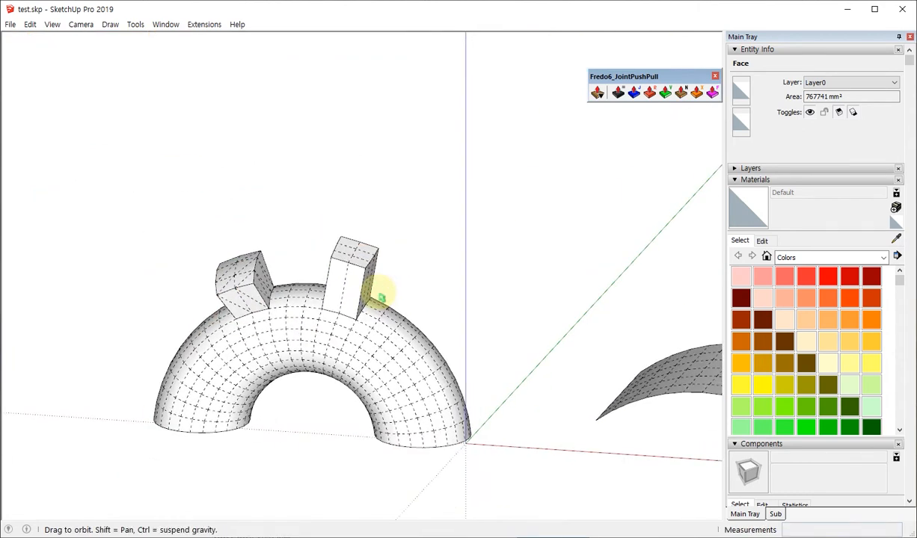
pyautogui.press('space')
pyautogui.hotkey('ctrl', 'z')
pyautogui.hotkey('ctrl', 'z')
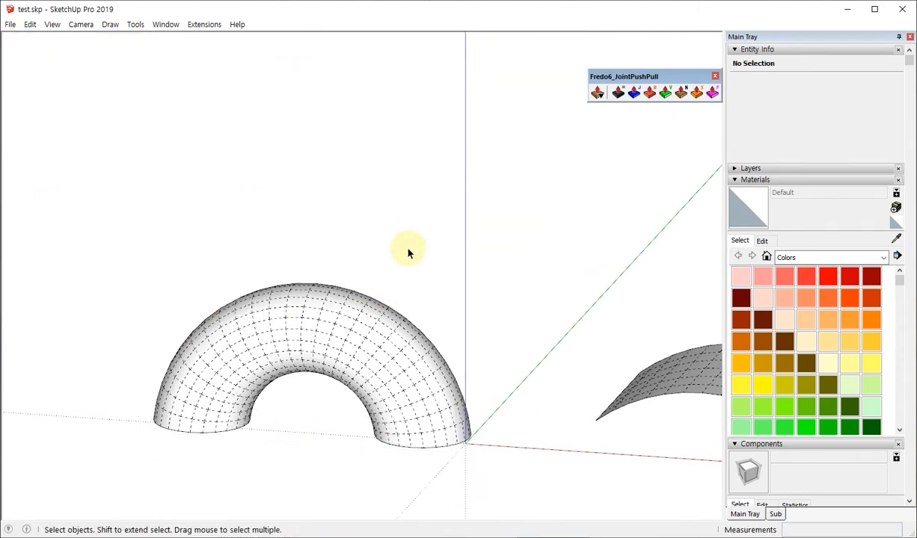
# Start Follow Push Pull for the box with the chamfered corner.
pyautogui.scroll(-4, 198, 239)
pyautogui.moveTo(313, 301); pyautogui.dragTo(483, 409, button='middle')
pyautogui.scroll(-2, 328, 286)
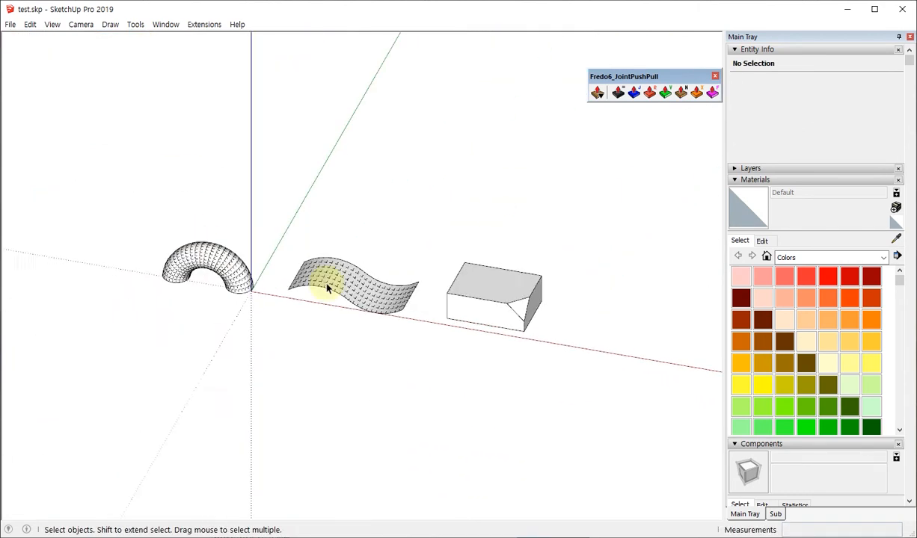
pyautogui.scroll(3, 553, 324)
pyautogui.scroll(2, 553, 324)
pyautogui.moveTo(350, 352); pyautogui.dragTo(376, 331, button='middle')
pyautogui.scroll(2, 514, 301)
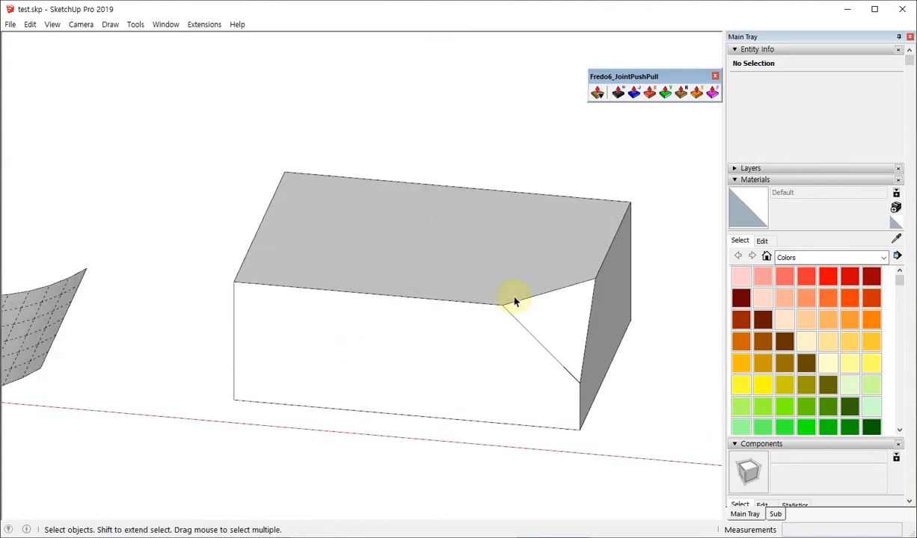
pyautogui.click(711, 92)
pyautogui.scroll(-2, 486, 360)
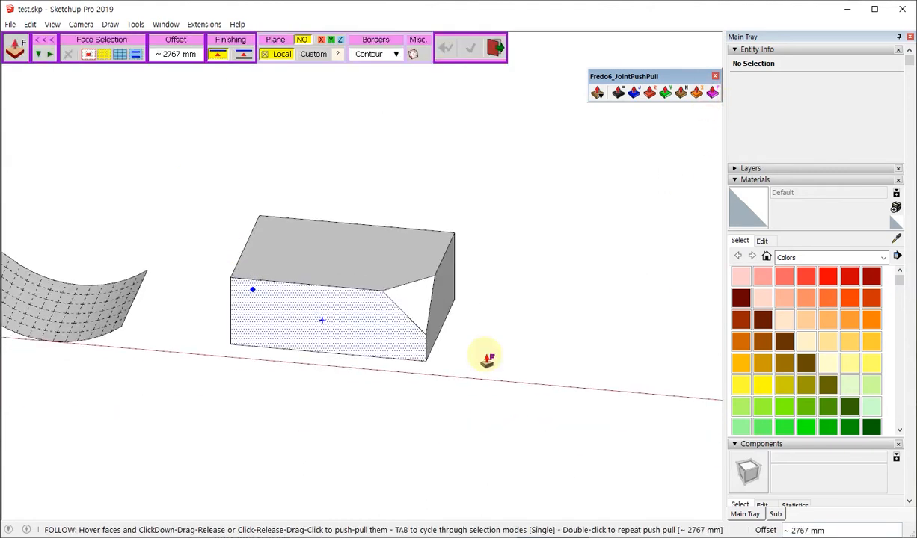
pyautogui.moveTo(434, 338); pyautogui.dragTo(490, 340, button='middle')
pyautogui.scroll(4, 478, 300)
pyautogui.scroll(-3, 609, 290)
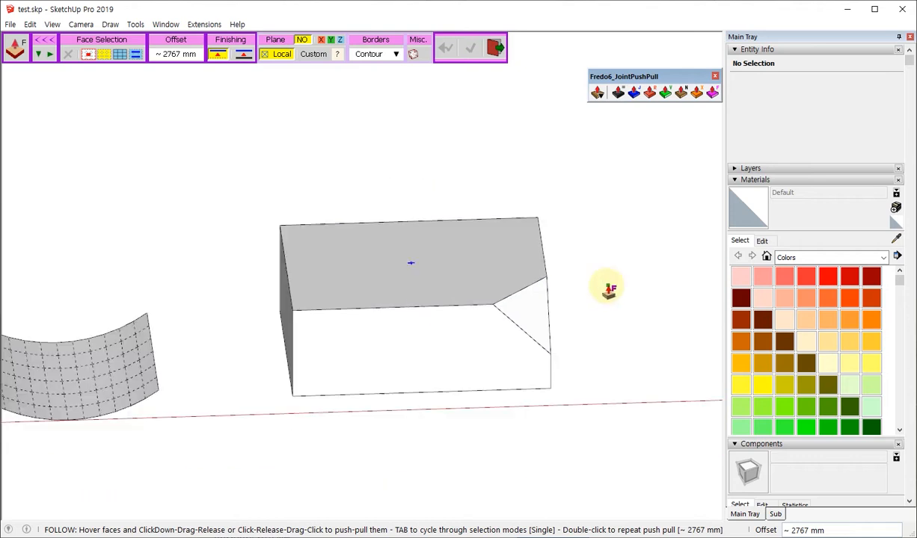
pyautogui.scroll(2, 525, 313)
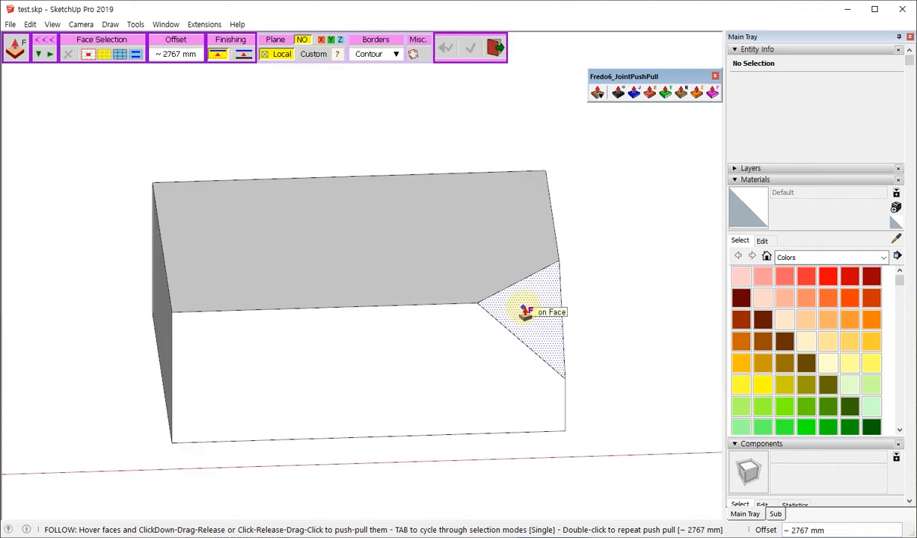
# Try pushing the box's triangular corner face inward by about 1264 mm, and undo it.
pyautogui.moveTo(525, 312); pyautogui.dragTo(512, 344)
pyautogui.scroll(2, 461, 302)
pyautogui.click(589, 314)
pyautogui.scroll(-3, 524, 340)
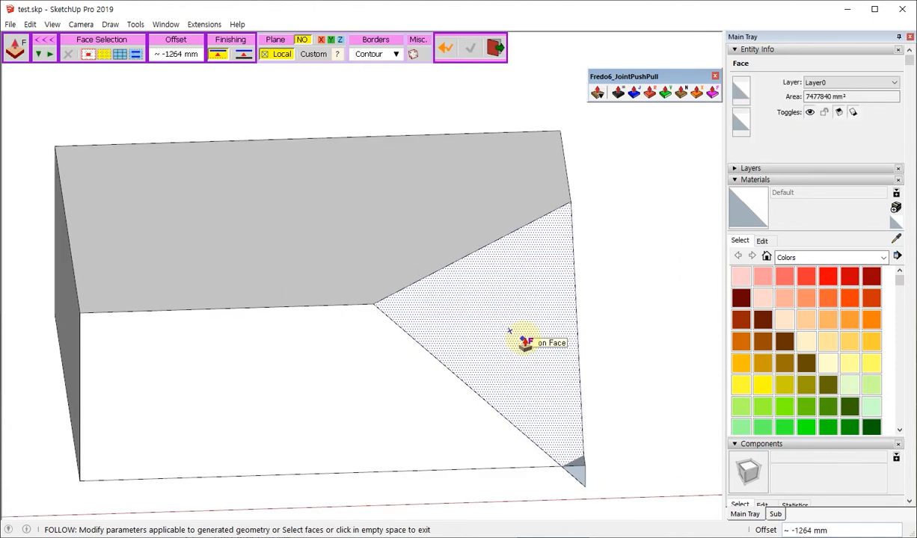
pyautogui.hotkey('ctrl', 'z')
# Push the box's triangular corner face inward by about 850 mm and its front face inward by about 1108 mm.
pyautogui.moveTo(573, 299); pyautogui.dragTo(563, 333)
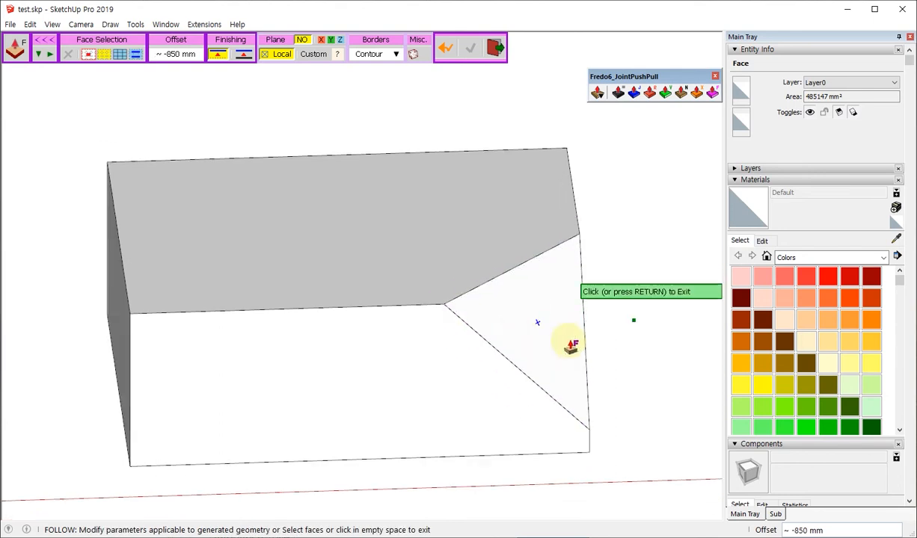
pyautogui.scroll(-3, 553, 329)
pyautogui.moveTo(442, 374); pyautogui.dragTo(583, 333)
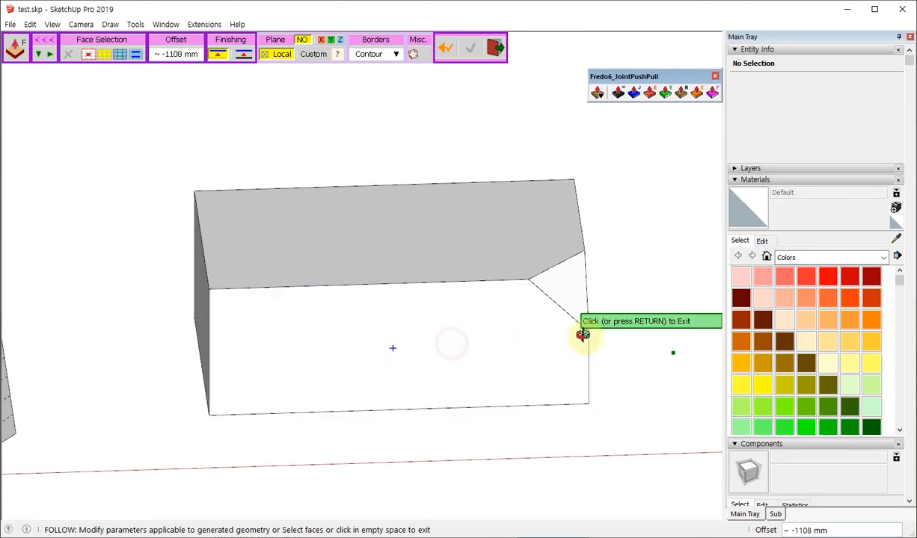
# Pull the box's top face outward by about 1939 mm with its adjoining faces following.
pyautogui.moveTo(583, 333); pyautogui.dragTo(245, 323, button='middle')
pyautogui.moveTo(245, 323); pyautogui.dragTo(253, 360)
pyautogui.moveTo(479, 298); pyautogui.dragTo(458, 192)
pyautogui.moveTo(458, 192)
pyautogui.mouseDown(button='middle')
pyautogui.moveTo(474, 425)
pyautogui.moveTo(450, 323)
pyautogui.moveTo(352, 292)
pyautogui.moveTo(483, 272)
pyautogui.moveTo(474, 282)
pyautogui.mouseUp(button='middle')
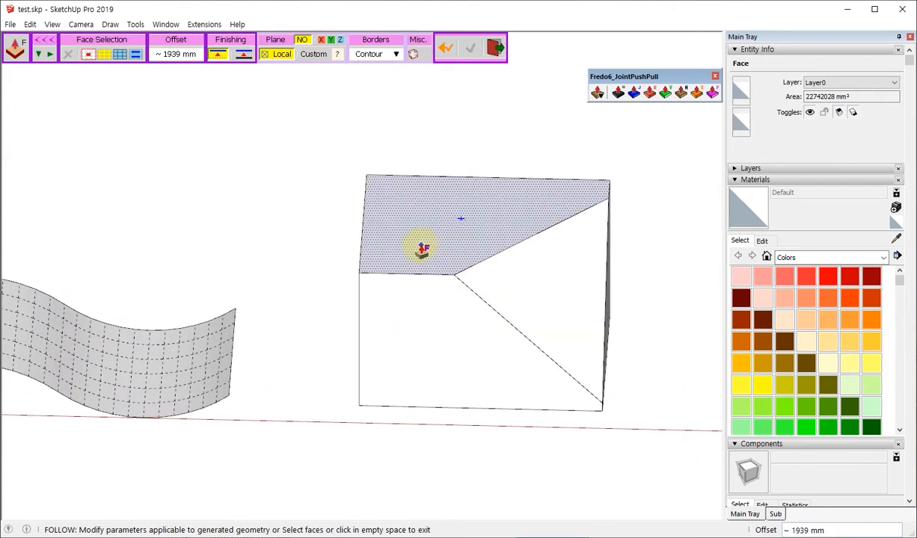
# Push the box's top face inward by about 867 mm with its adjoining faces following, and generate the result as a group.
pyautogui.moveTo(419, 245); pyautogui.dragTo(424, 274)
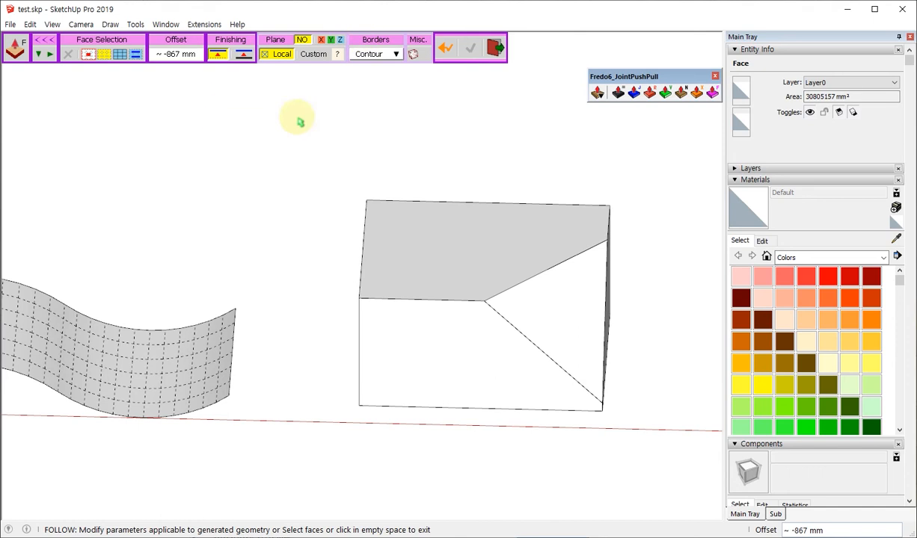
pyautogui.click(414, 246)
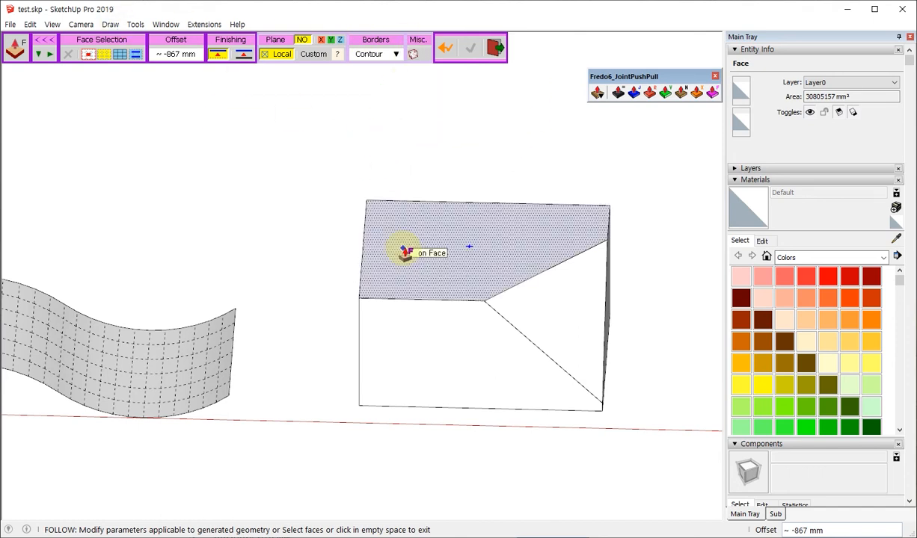
pyautogui.click(414, 57)
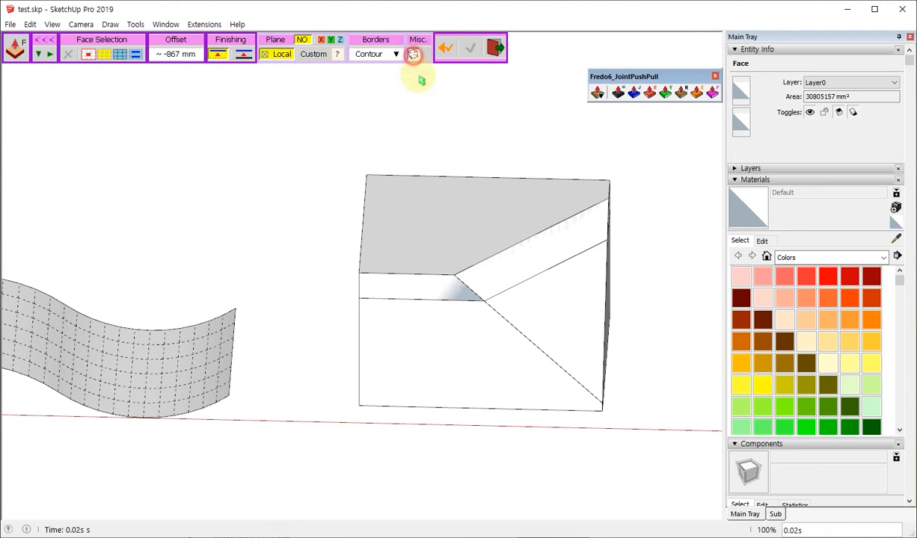
pyautogui.click(416, 52)
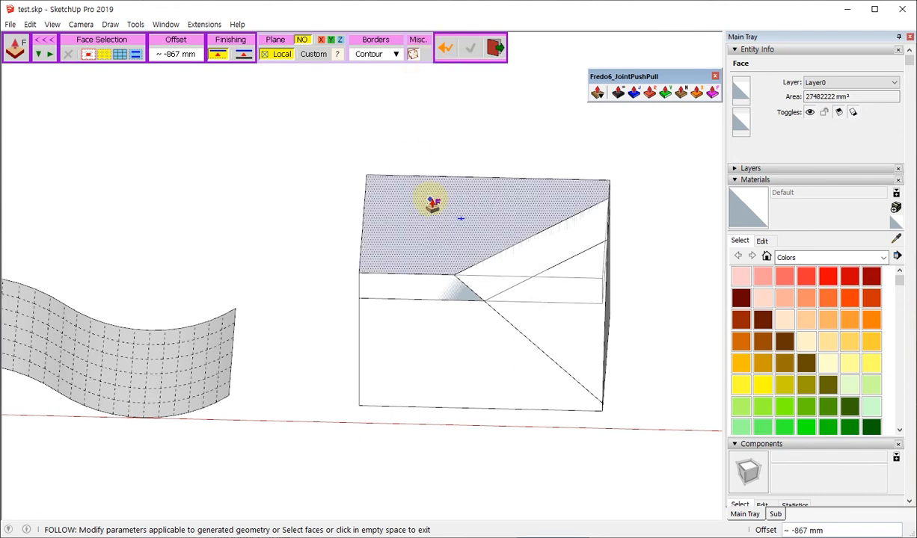
# Push the box's top face inward once more as a group, and delete the slab group on top of the box.
pyautogui.moveTo(430, 203); pyautogui.dragTo(463, 265)
pyautogui.moveTo(464, 265); pyautogui.dragTo(583, 197, button='middle')
pyautogui.press('space')
pyautogui.click(505, 180)
pyautogui.moveTo(470, 195); pyautogui.dragTo(490, 80, button='middle')
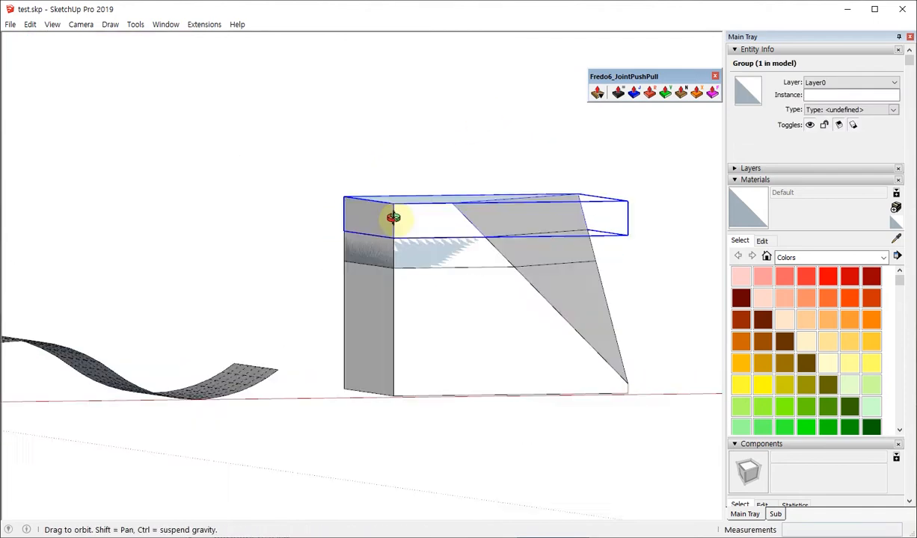
pyautogui.moveTo(393, 217); pyautogui.dragTo(273, 259, button='middle')
pyautogui.scroll(-4, 504, 175)
pyautogui.middleClick(533, 230)
pyautogui.scroll(1, 536, 236)
pyautogui.press('Delete')
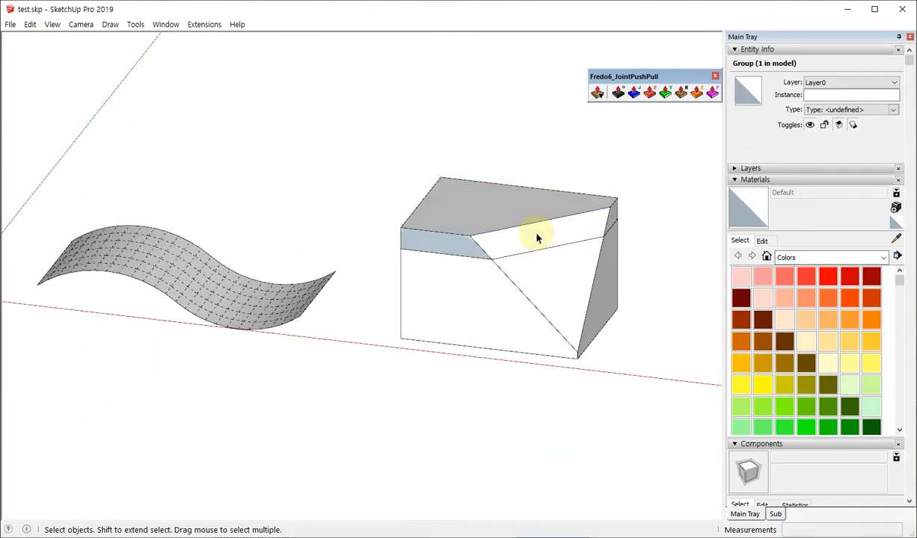
pyautogui.scroll(3, 556, 232)
pyautogui.click(557, 234)
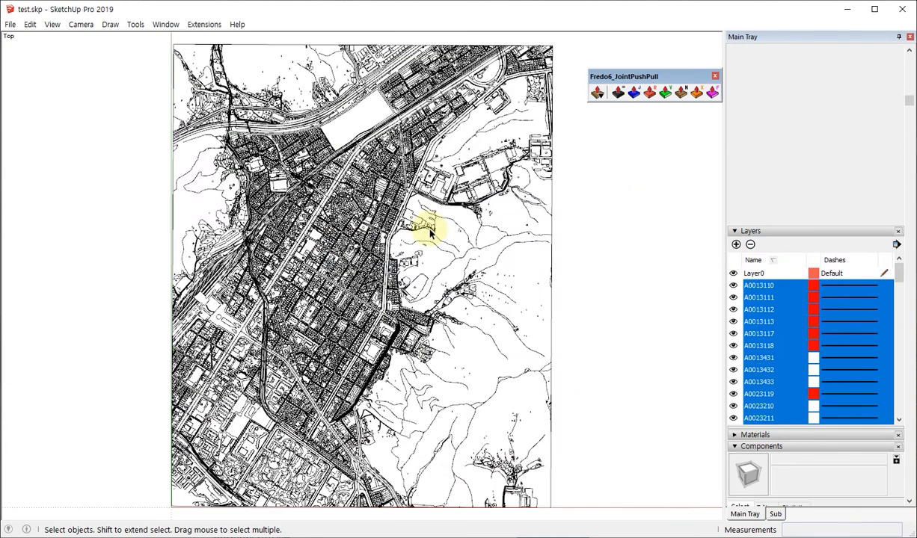
# Examine the building outlines across the city map, from the whole map down to individual blocks.
pyautogui.scroll(-2, 426, 225)
pyautogui.scroll(2, 469, 306)
pyautogui.moveTo(524, 355)
pyautogui.mouseDown(button='middle')
pyautogui.moveTo(303, 190)
pyautogui.moveTo(343, 249)
pyautogui.mouseUp(button='middle')
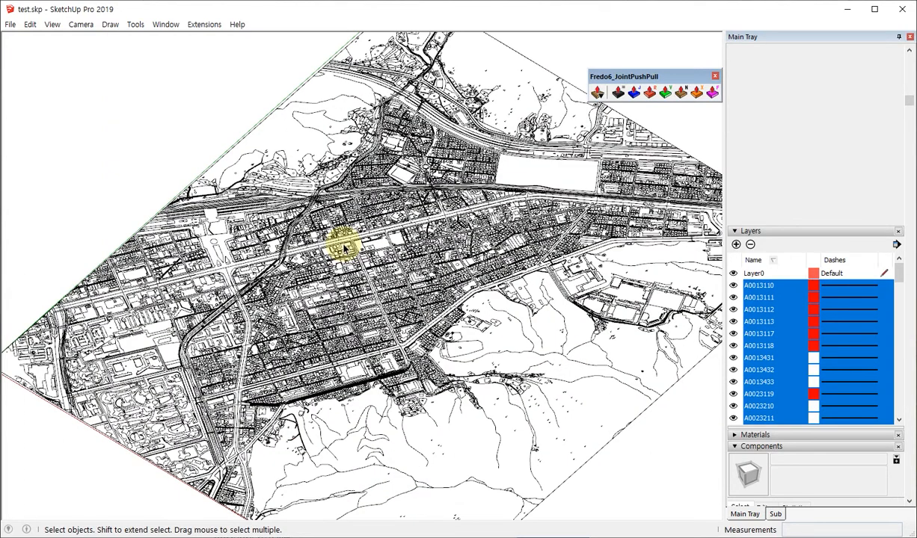
pyautogui.moveTo(344, 256); pyautogui.dragTo(327, 261, button='middle')
pyautogui.scroll(6, 327, 262)
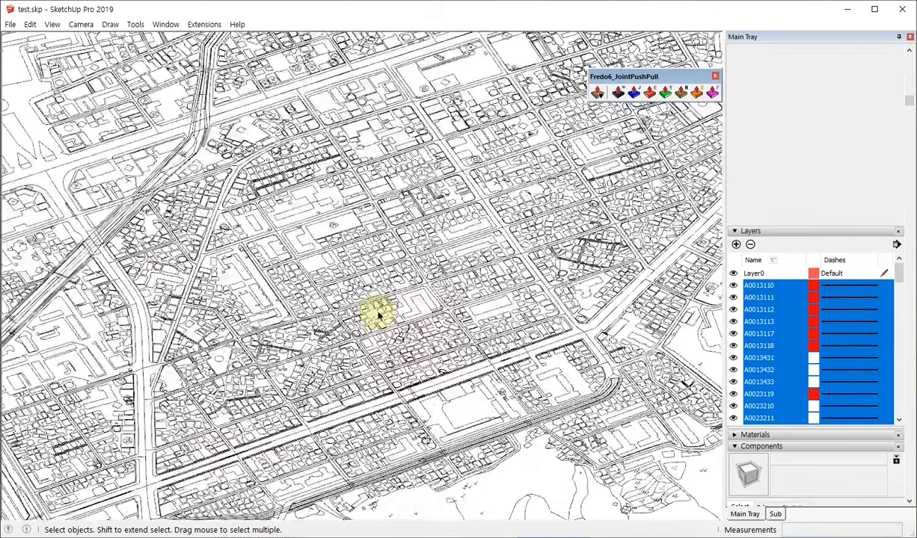
pyautogui.scroll(-6, 387, 257)
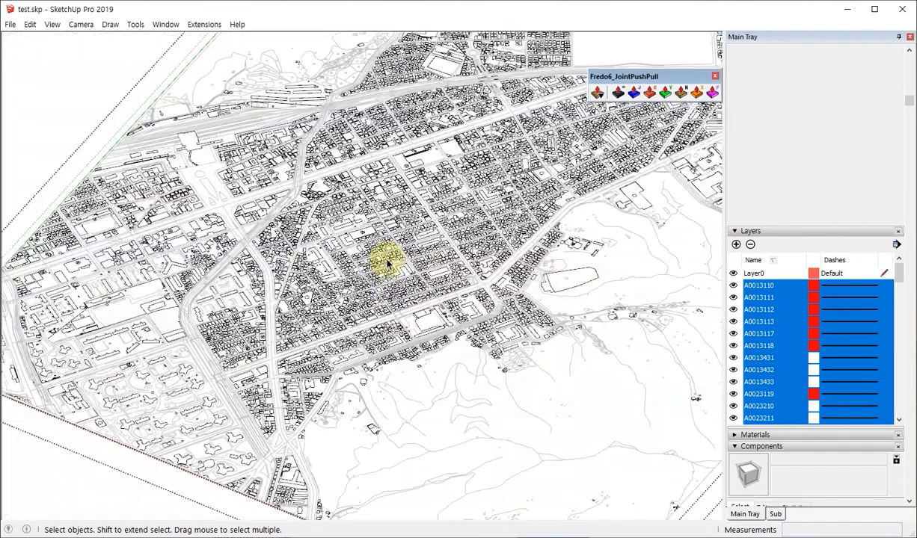
pyautogui.moveTo(373, 169); pyautogui.dragTo(356, 173, button='middle')
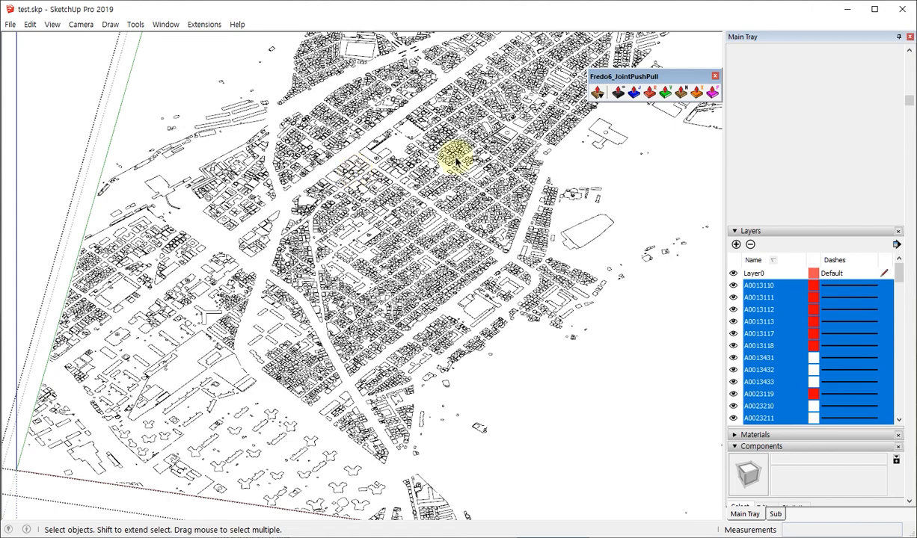
pyautogui.scroll(10, 456, 161)
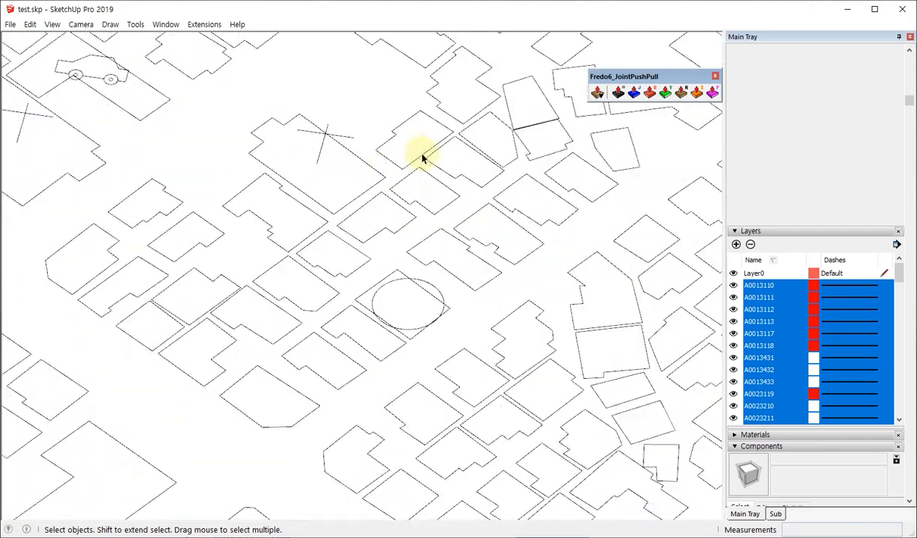
pyautogui.scroll(-4, 434, 165)
pyautogui.scroll(-4, 407, 205)
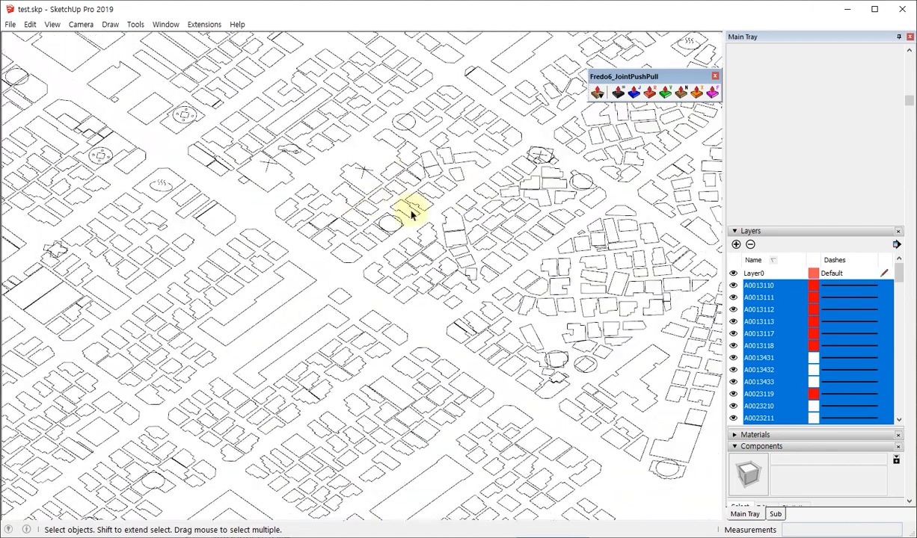
# Select the building outlines of one city block and generate faces from them.
pyautogui.keyDown('shift'); pyautogui.moveTo(251, 325); pyautogui.dragTo(636, 269, button='middle'); pyautogui.keyUp('shift')
pyautogui.scroll(7, 539, 284)
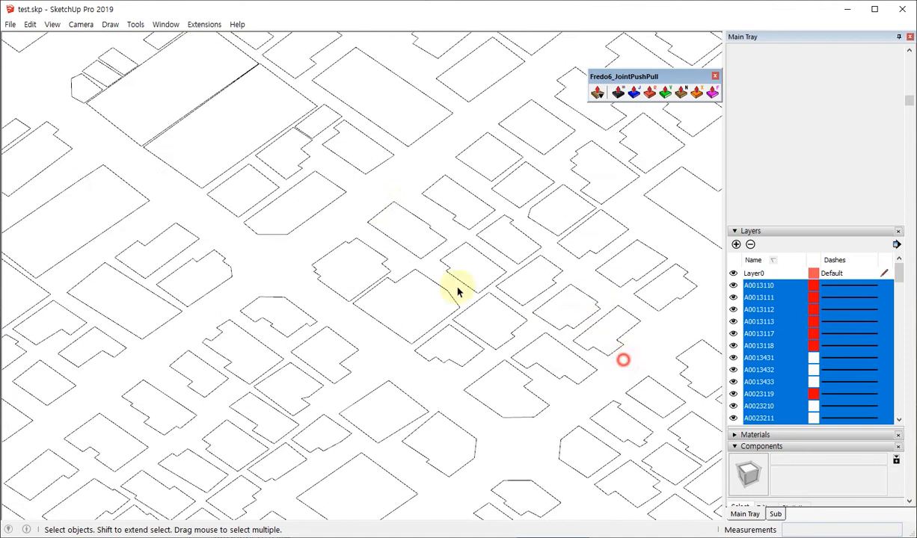
pyautogui.moveTo(459, 292); pyautogui.dragTo(378, 205)
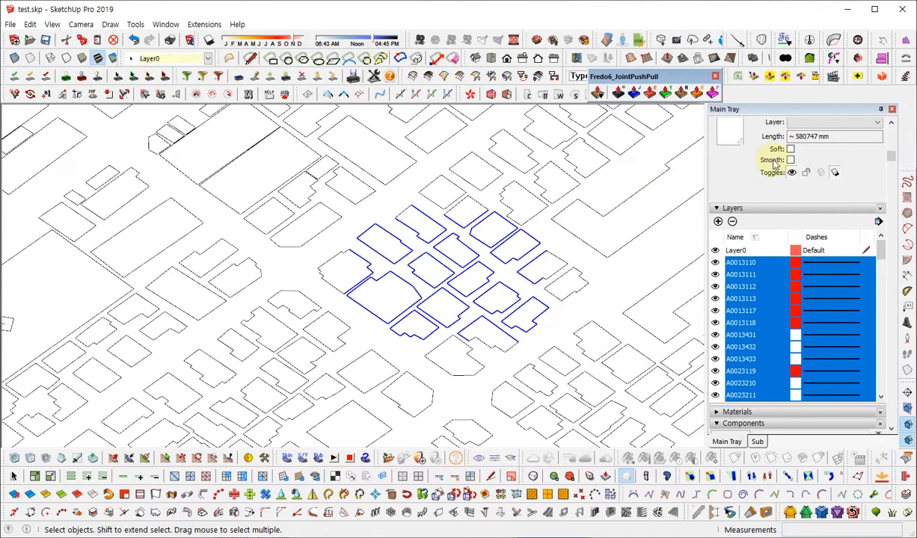
pyautogui.click(910, 43)
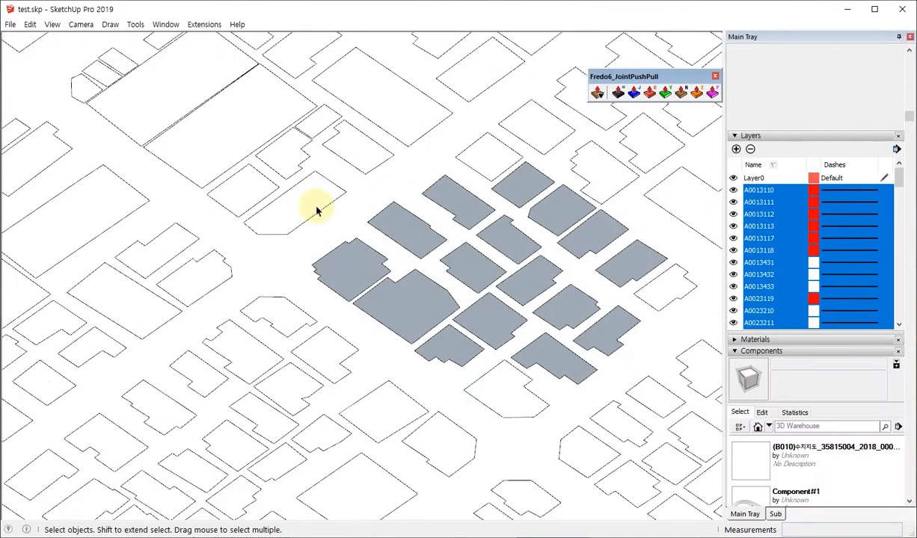
# Select the block's building faces and pull them up together by about 4433 mm with Normal Push Pull.
pyautogui.scroll(-1, 224, 196)
pyautogui.moveTo(237, 152); pyautogui.dragTo(597, 362)
pyautogui.scroll(3, 485, 276)
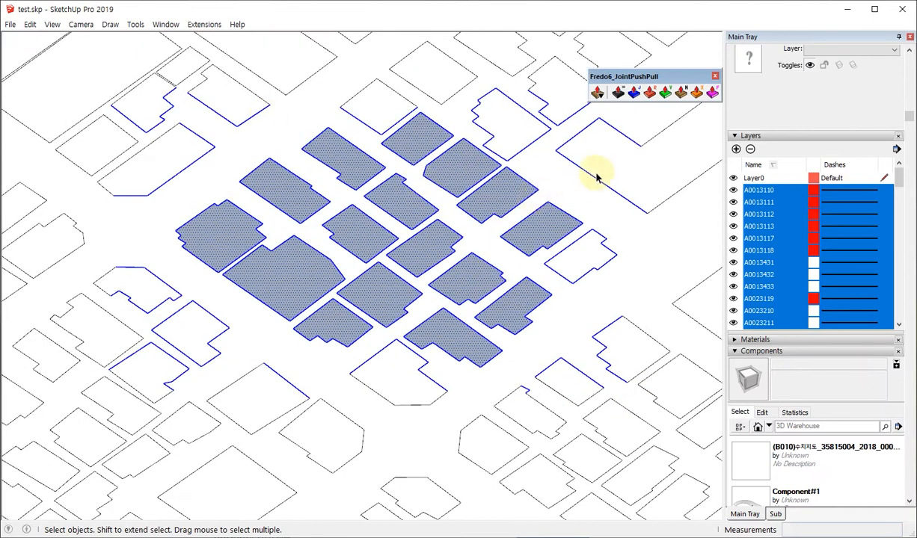
pyautogui.click(680, 92)
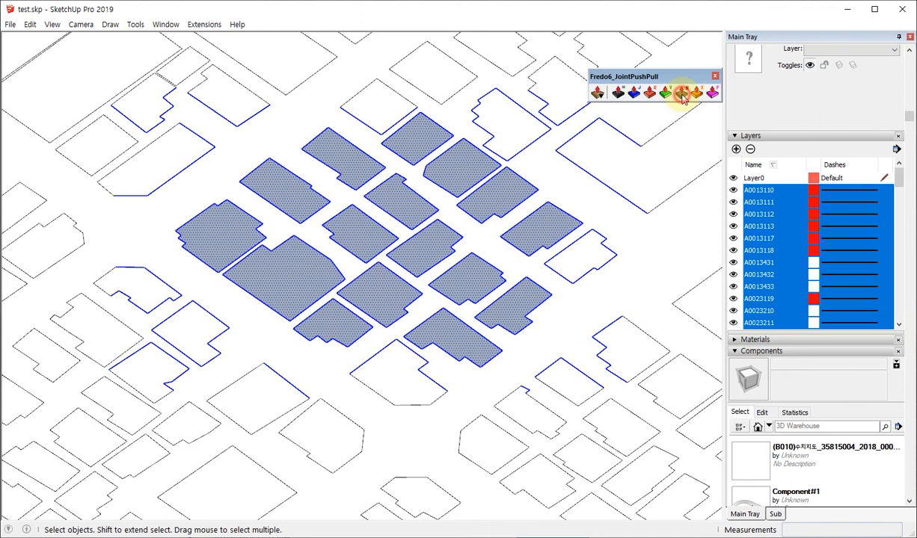
pyautogui.moveTo(464, 278); pyautogui.dragTo(486, 284, button='middle')
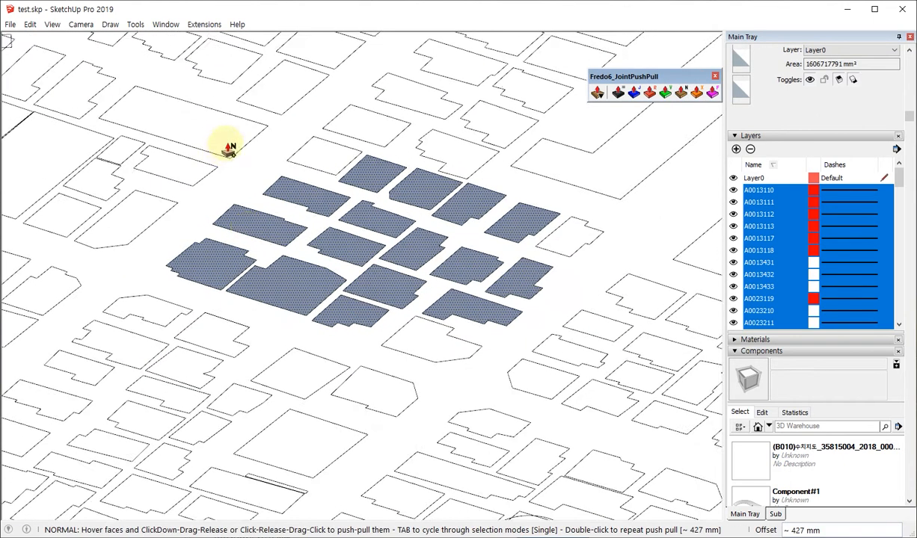
pyautogui.moveTo(312, 198); pyautogui.dragTo(358, 198)
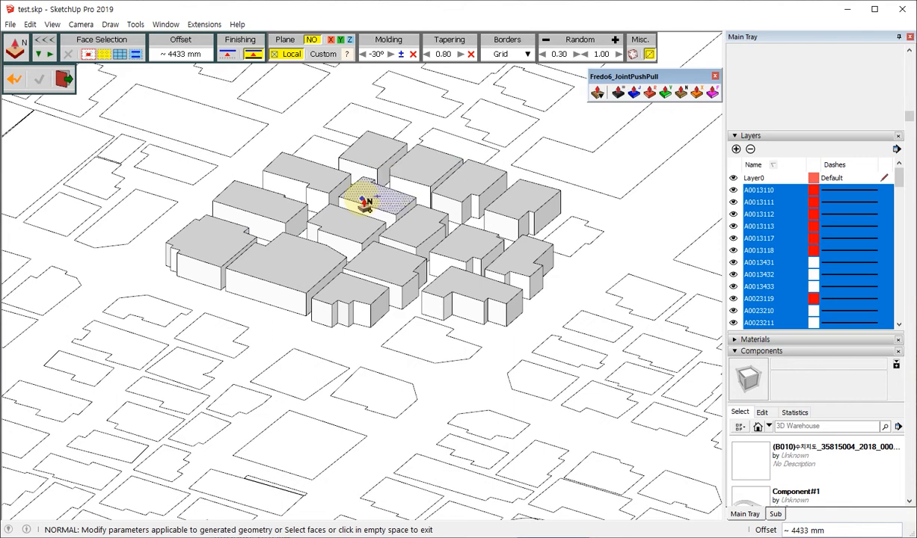
# Try the -30° molding option on the extruded buildings, and turn it off.
pyautogui.click(364, 202)
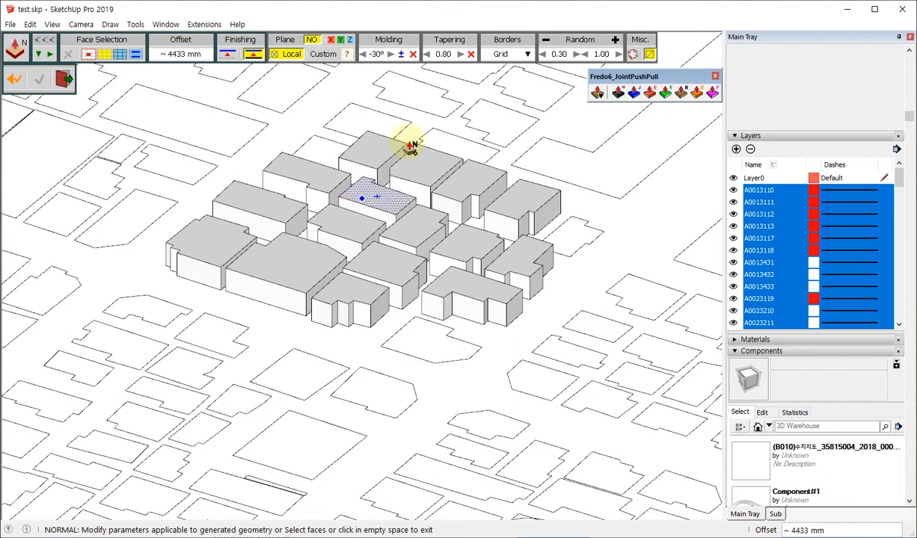
pyautogui.click(389, 47)
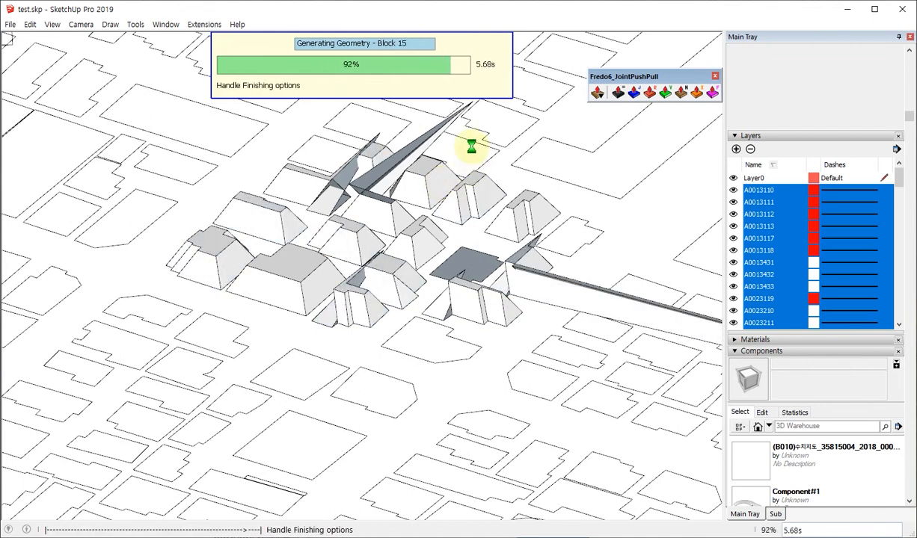
pyautogui.click(381, 35)
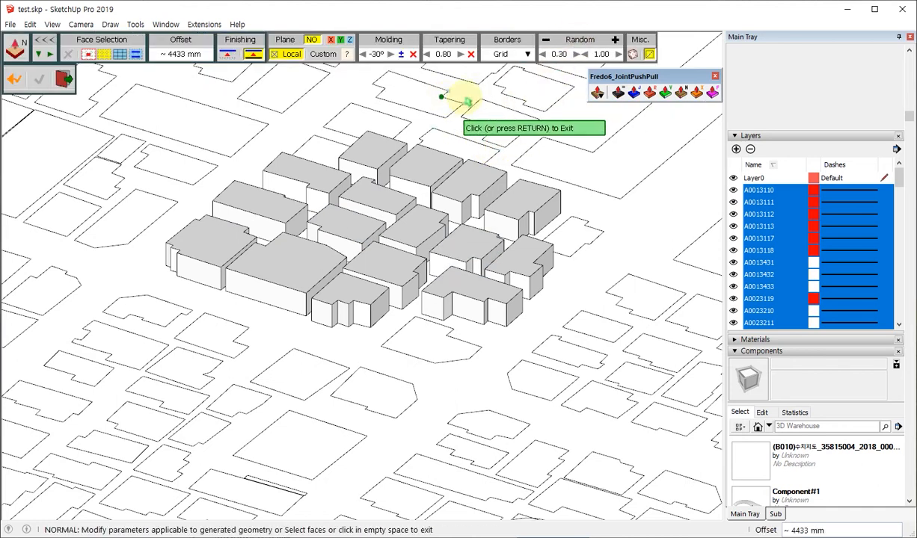
# Set the push-pull offset of the extruded buildings to 2000 mm.
pyautogui.moveTo(449, 292); pyautogui.dragTo(440, 272, button='middle')
pyautogui.scroll(4, 330, 201)
pyautogui.scroll(2, 370, 214)
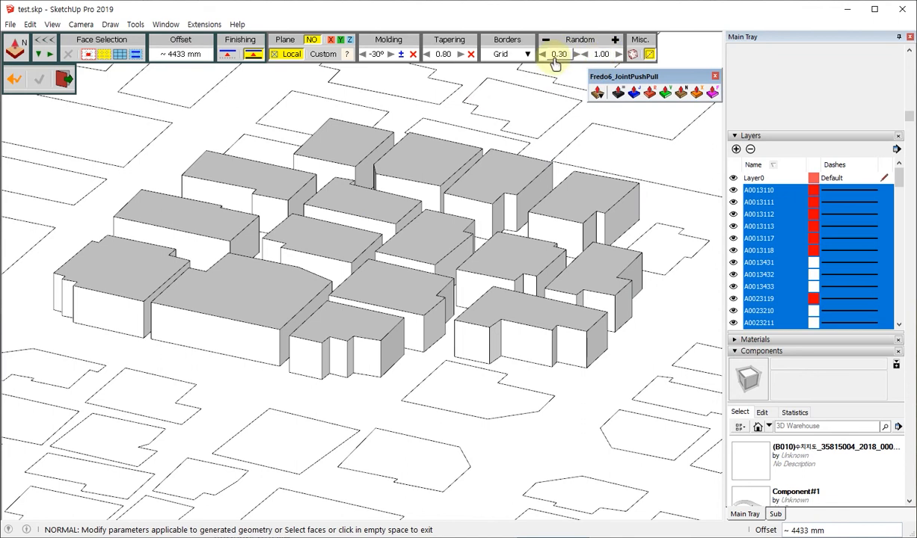
pyautogui.click(183, 55)
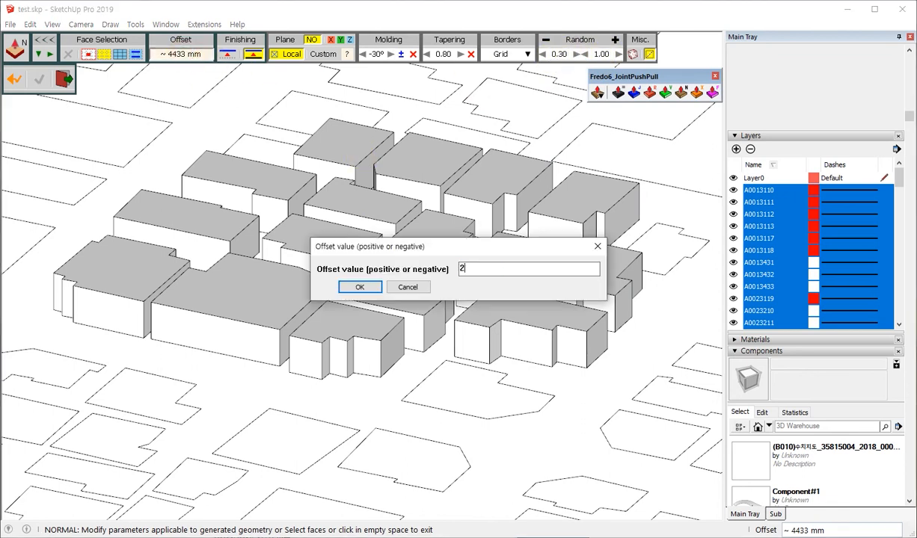
pyautogui.write('2000')
pyautogui.press('Return')
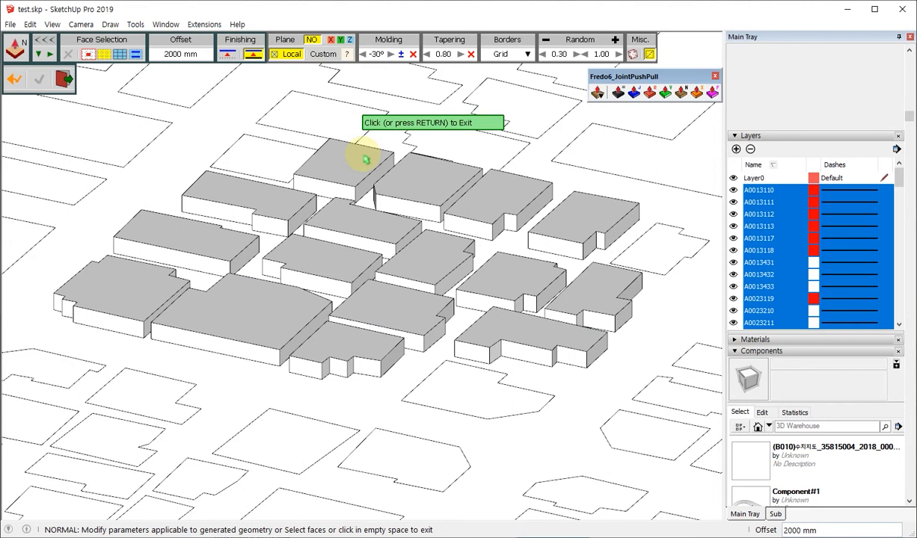
# Vary the building heights with random push-pull, using a minimum scaling factor of 1 and a maximum of 3.
pyautogui.click(554, 56)
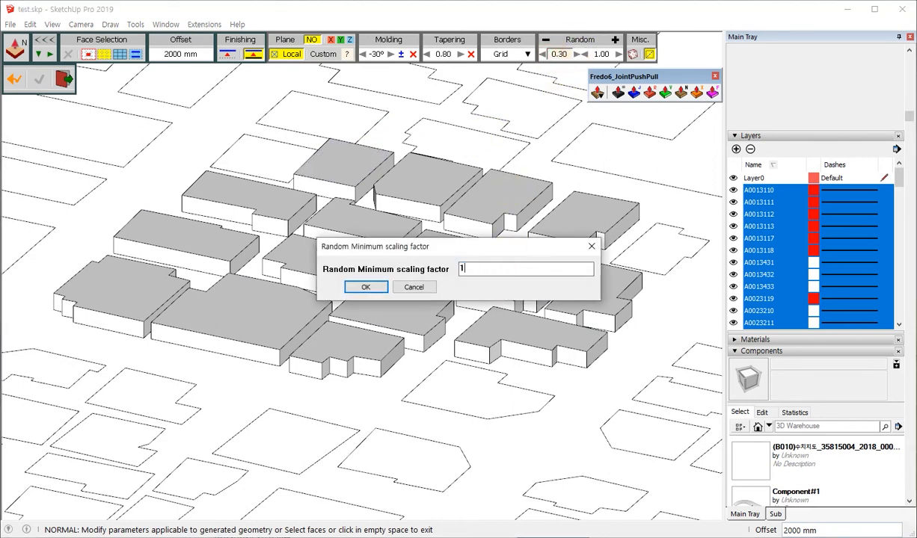
pyautogui.click(365, 288)
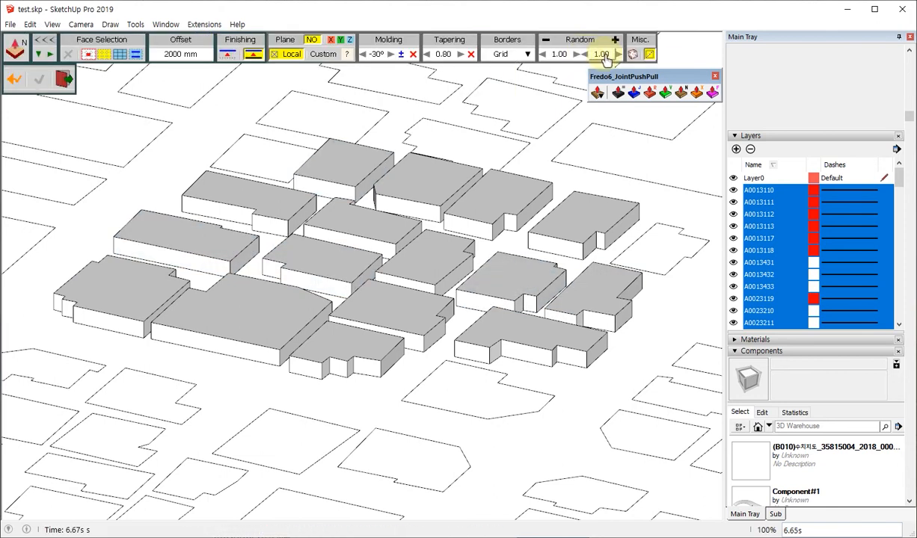
pyautogui.click(601, 54)
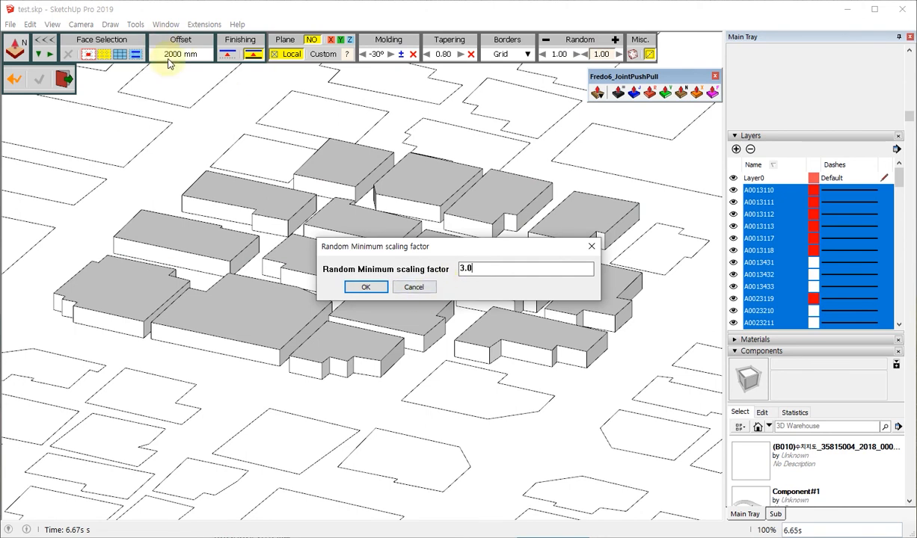
pyautogui.click(375, 290)
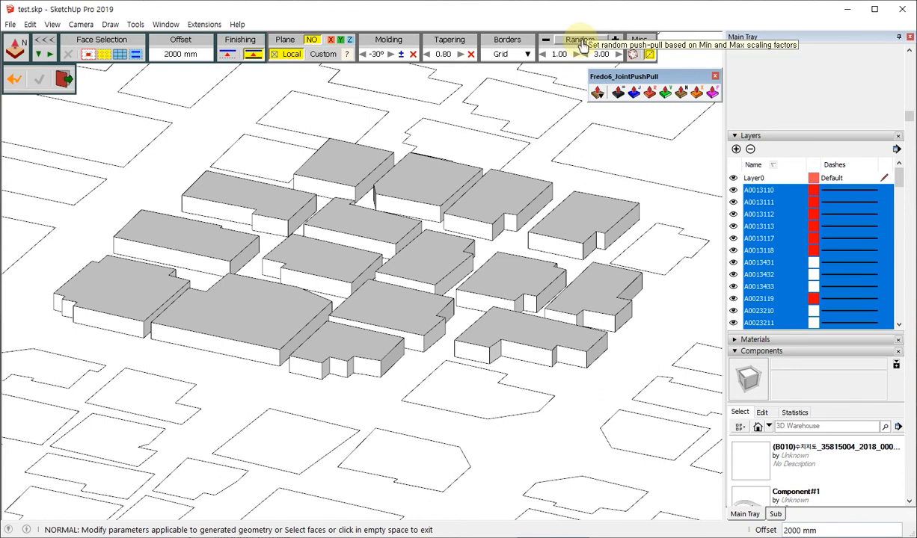
pyautogui.click(580, 45)
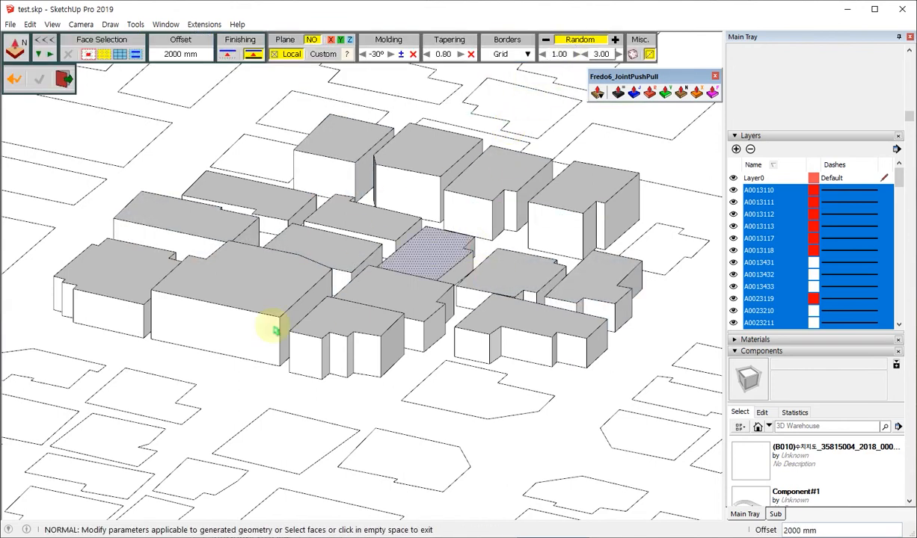
pyautogui.moveTo(276, 322); pyautogui.dragTo(591, 206, button='middle')
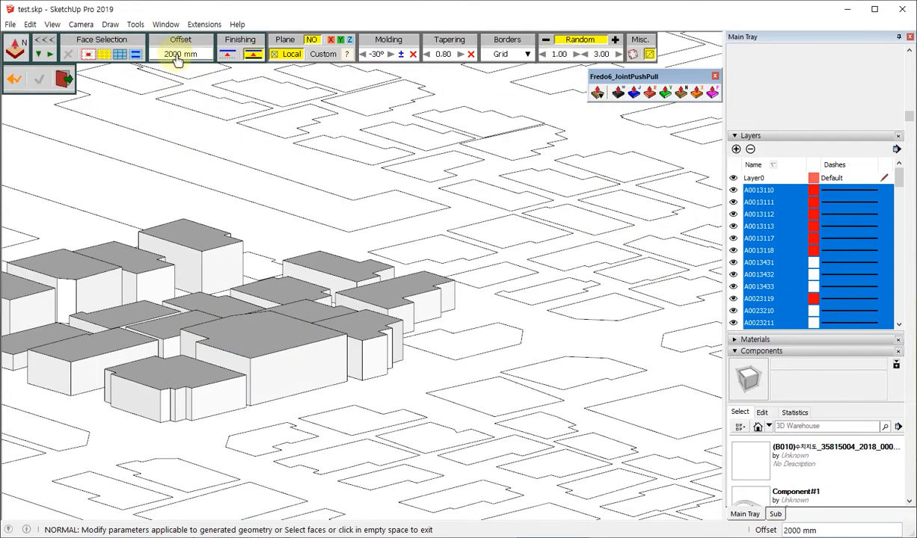
pyautogui.moveTo(571, 218); pyautogui.dragTo(96, 254, button='middle')
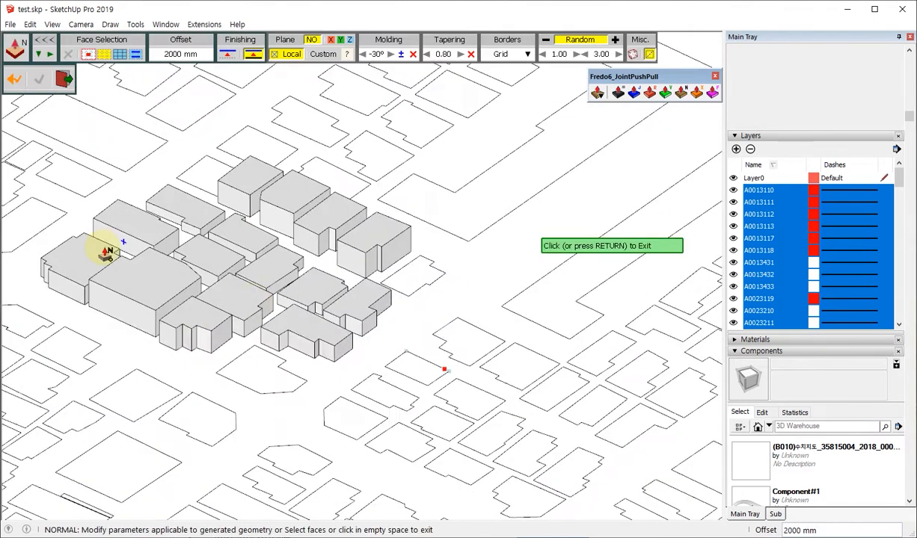
pyautogui.scroll(5, 184, 262)
pyautogui.moveTo(259, 280); pyautogui.dragTo(370, 261, button='middle')
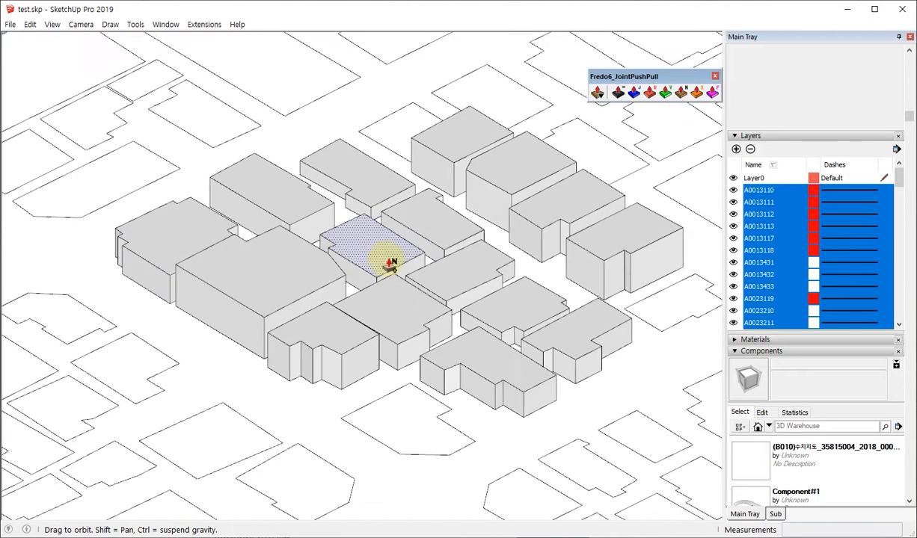
pyautogui.scroll(3, 386, 262)
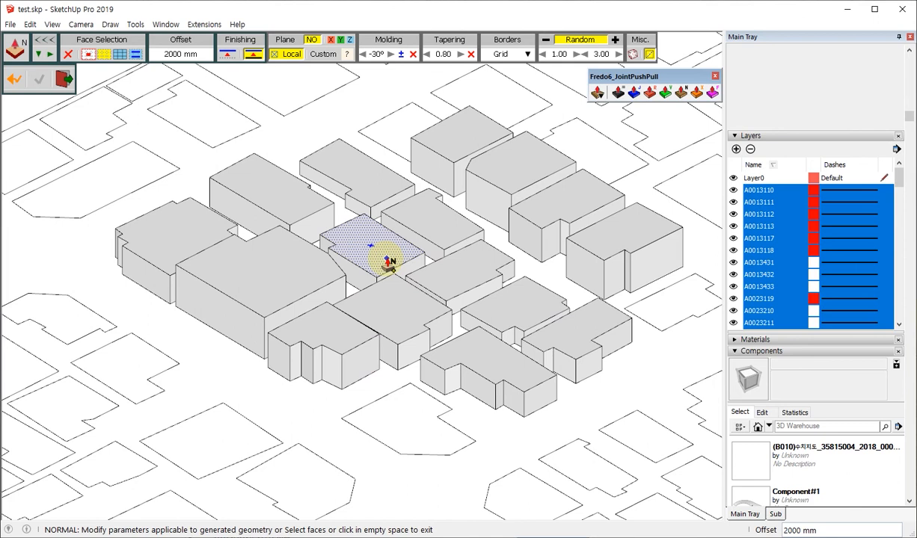
# Raise the maximum random scaling factor of the extruded city buildings to 10.
pyautogui.scroll(-3, 387, 262)
pyautogui.moveTo(369, 327); pyautogui.dragTo(475, 298, button='middle')
pyautogui.click(579, 54)
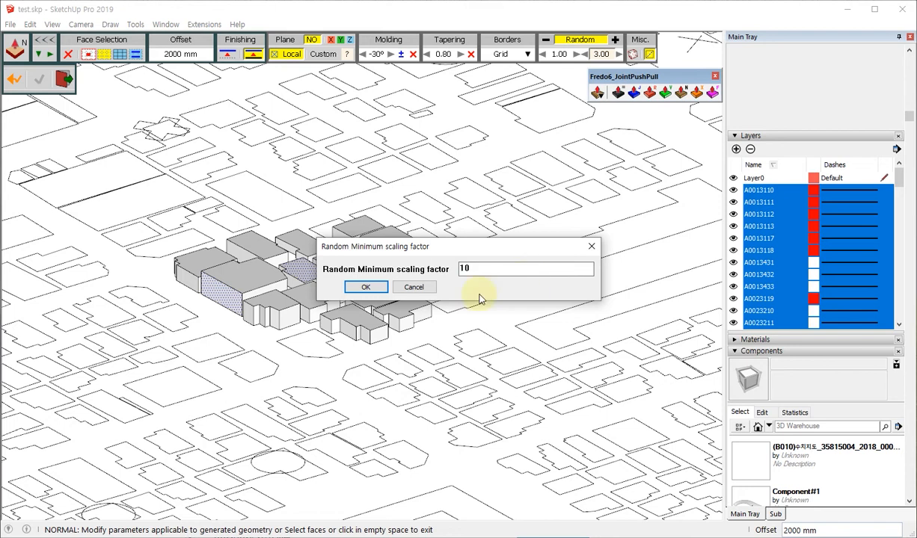
pyautogui.write('10')
pyautogui.click(367, 288)
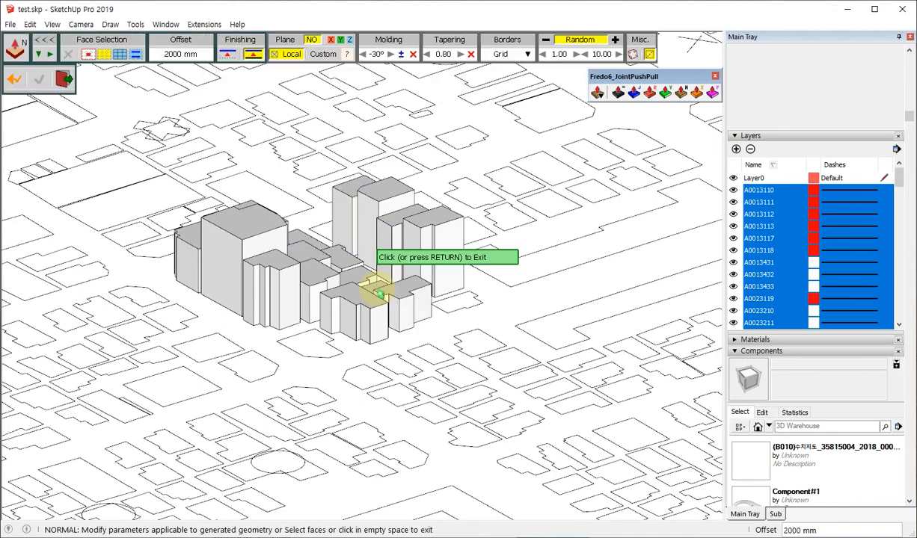
pyautogui.moveTo(379, 301); pyautogui.dragTo(477, 370, button='middle')
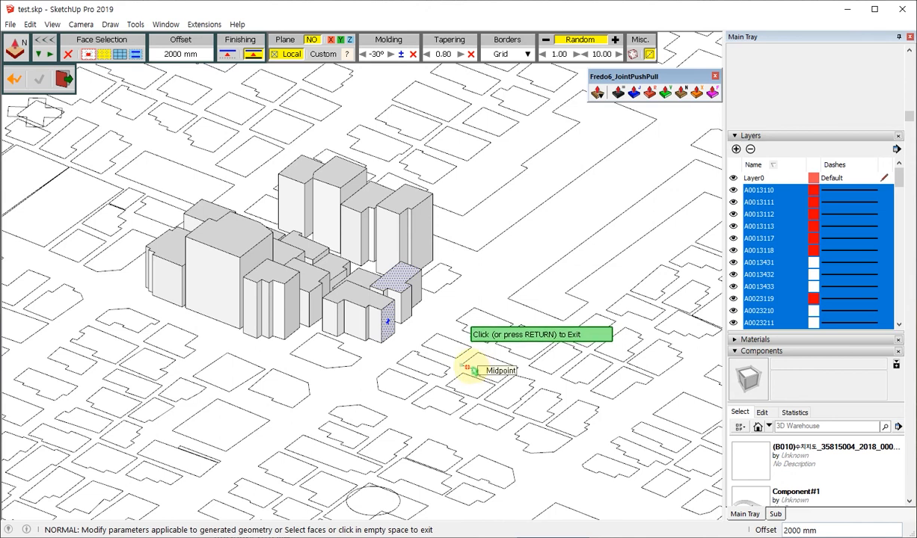
# Leave the push-pull tool and the city map's editing context, and delete the whole map.
pyautogui.scroll(-10, 455, 267)
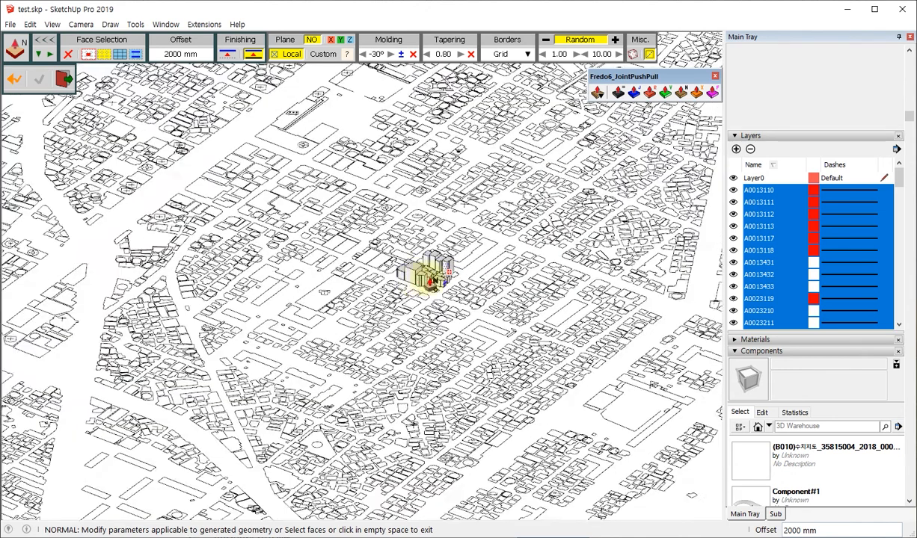
pyautogui.scroll(-4, 432, 281)
pyautogui.press('space')
pyautogui.moveTo(516, 335); pyautogui.dragTo(397, 235)
pyautogui.scroll(-4, 503, 264)
pyautogui.scroll(-2, 482, 281)
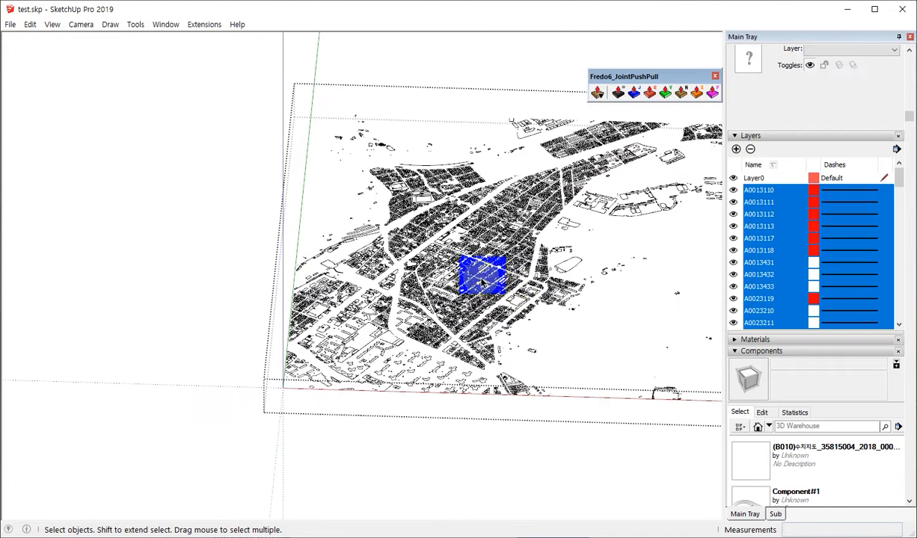
pyautogui.press('Escape')
pyautogui.click(521, 291)
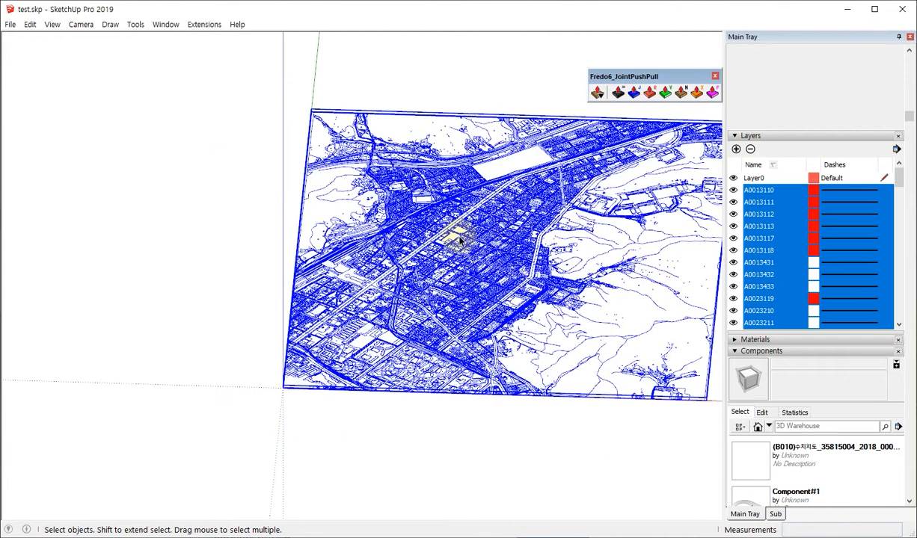
pyautogui.press('Delete')
# Show the hidden geometry of the curved surface and open its component for editing.
pyautogui.scroll(5, 295, 396)
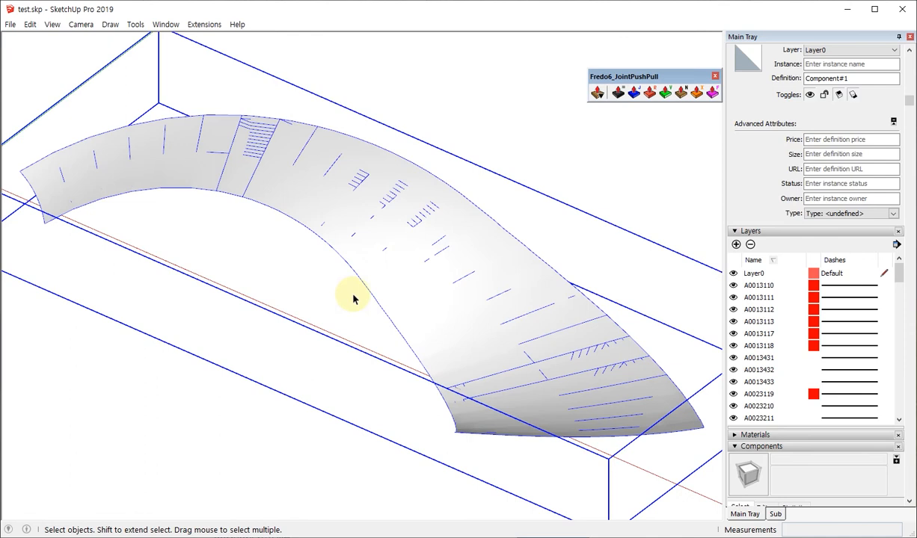
pyautogui.moveTo(353, 298); pyautogui.dragTo(383, 299, button='middle')
pyautogui.moveTo(217, 311); pyautogui.dragTo(368, 320, button='middle')
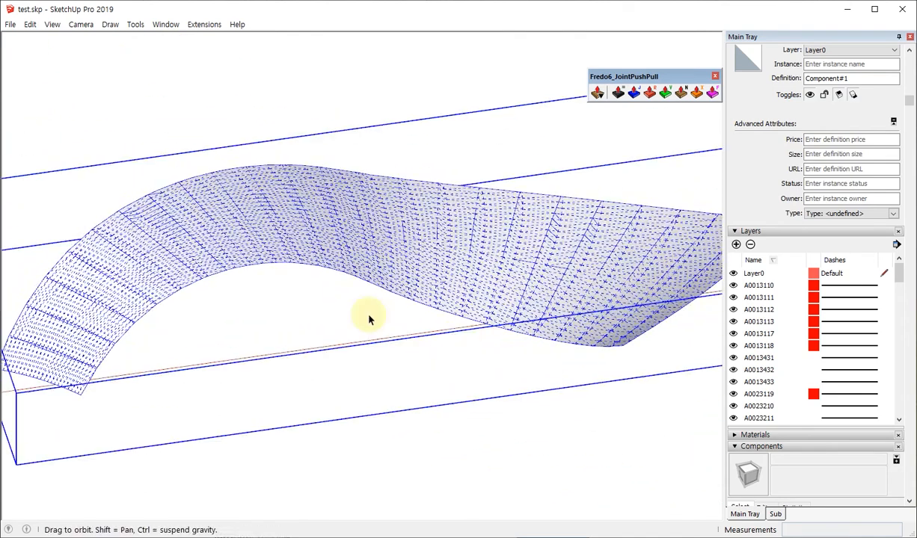
pyautogui.click(270, 299)
pyautogui.doubleClick(395, 246)
# Select the faces in the middle of the curved surface and preview Normal Push Pull on them with Random turned off.
pyautogui.moveTo(403, 282); pyautogui.dragTo(344, 327, button='middle')
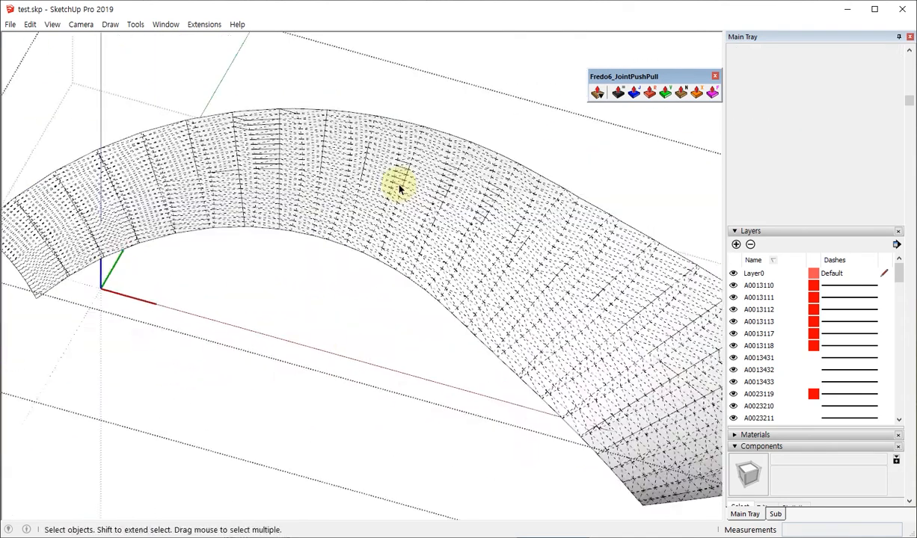
pyautogui.scroll(3, 398, 189)
pyautogui.scroll(-5, 403, 219)
pyautogui.moveTo(253, 315); pyautogui.dragTo(339, 225, button='middle')
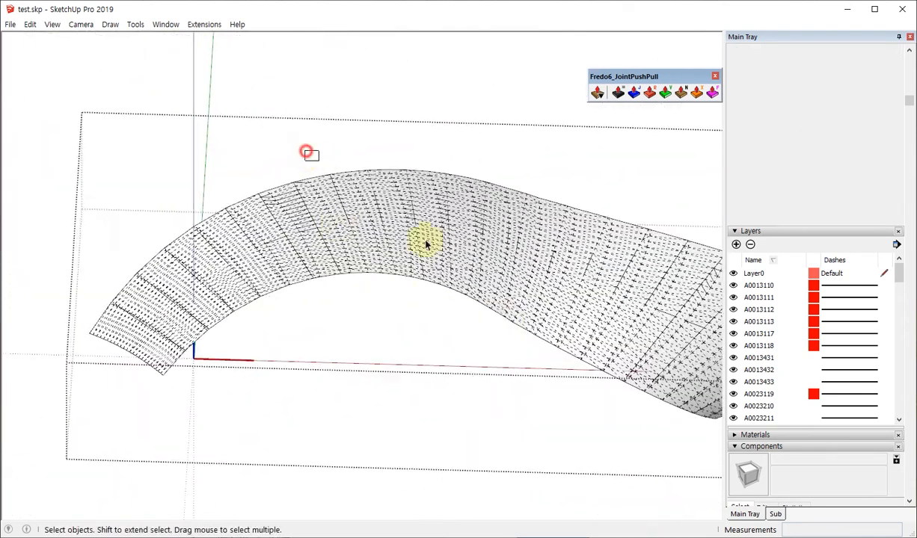
pyautogui.moveTo(427, 244); pyautogui.dragTo(508, 320)
pyautogui.moveTo(512, 307); pyautogui.dragTo(465, 253, button='middle')
pyautogui.scroll(1, 464, 253)
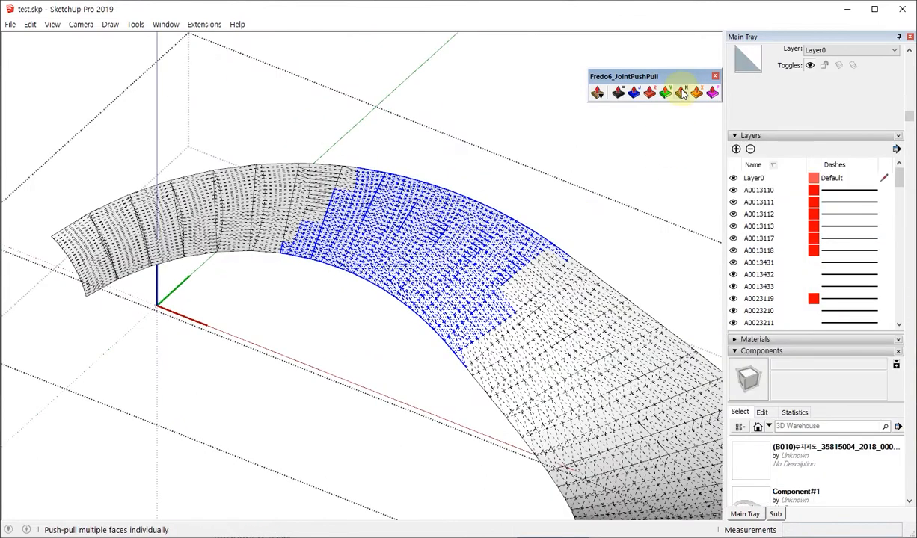
pyautogui.click(682, 92)
pyautogui.scroll(1, 402, 237)
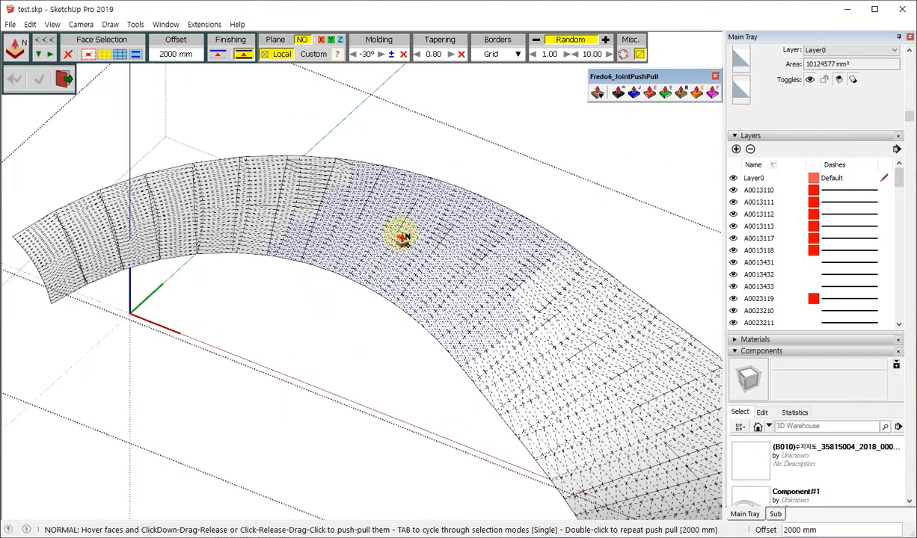
pyautogui.scroll(2, 402, 237)
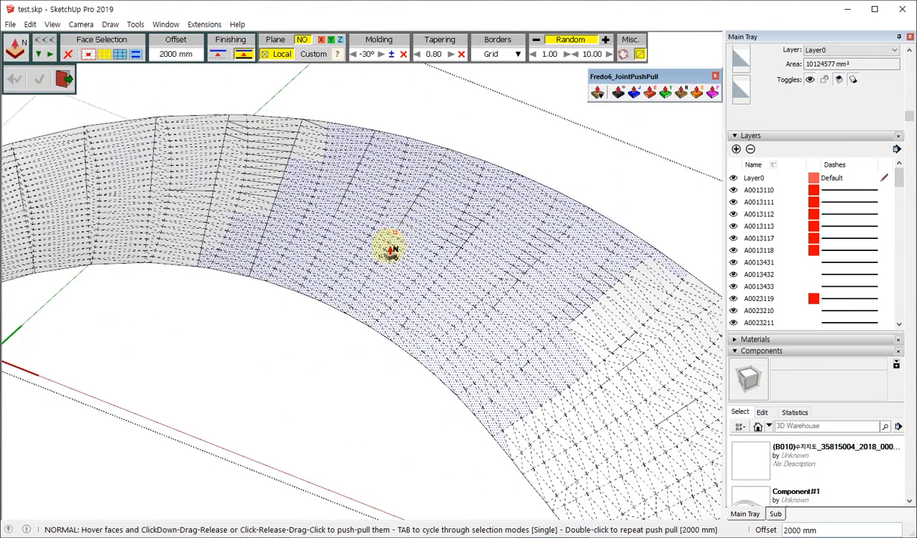
pyautogui.click(566, 42)
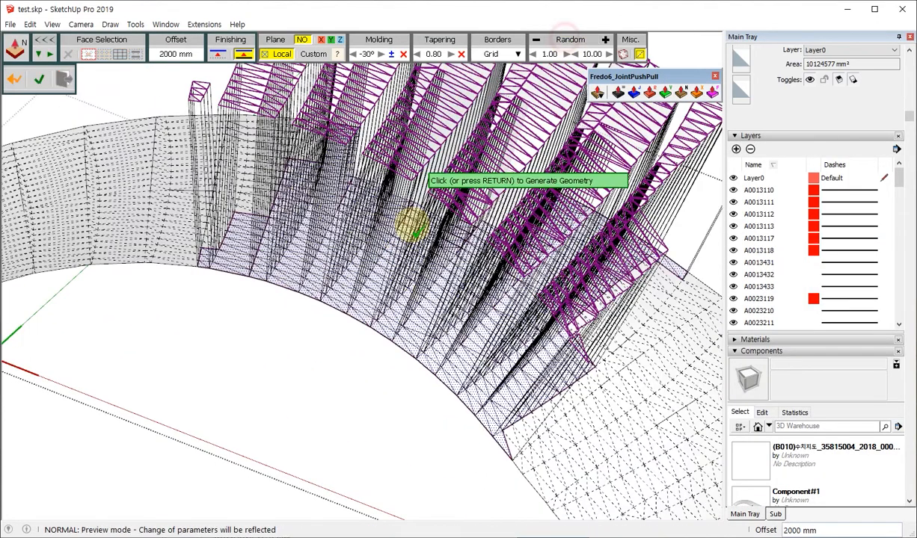
# Try a 100 mm offset on the previewed faces, and set the offset to 300 mm.
pyautogui.click(179, 54)
pyautogui.write('100')
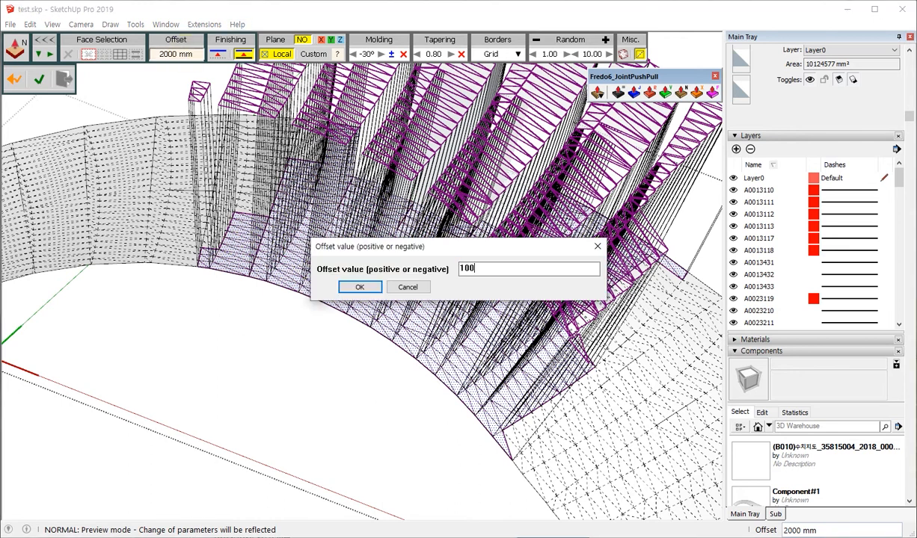
pyautogui.press('Return')
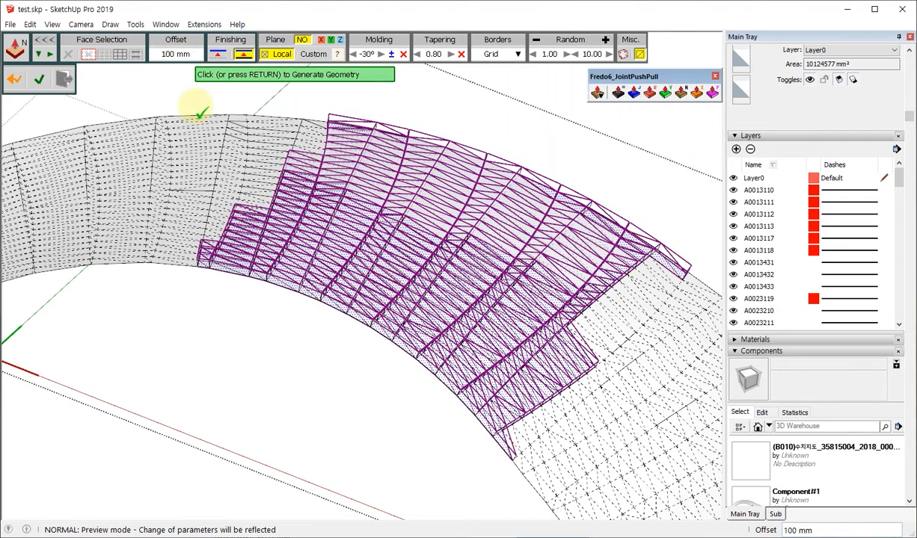
pyautogui.click(166, 55)
pyautogui.write('300')
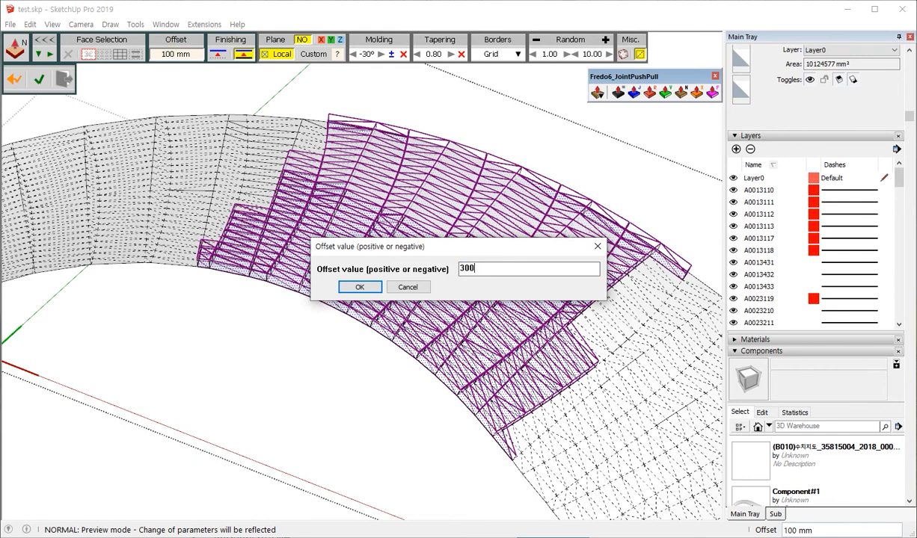
pyautogui.press('Return')
# Examine the wireframe preview of the push-pulled faces from several angles, looking at how the neighbouring triangles are separated.
pyautogui.moveTo(371, 285)
pyautogui.mouseDown(button='middle')
pyautogui.moveTo(454, 281)
pyautogui.moveTo(366, 303)
pyautogui.mouseUp(button='middle')
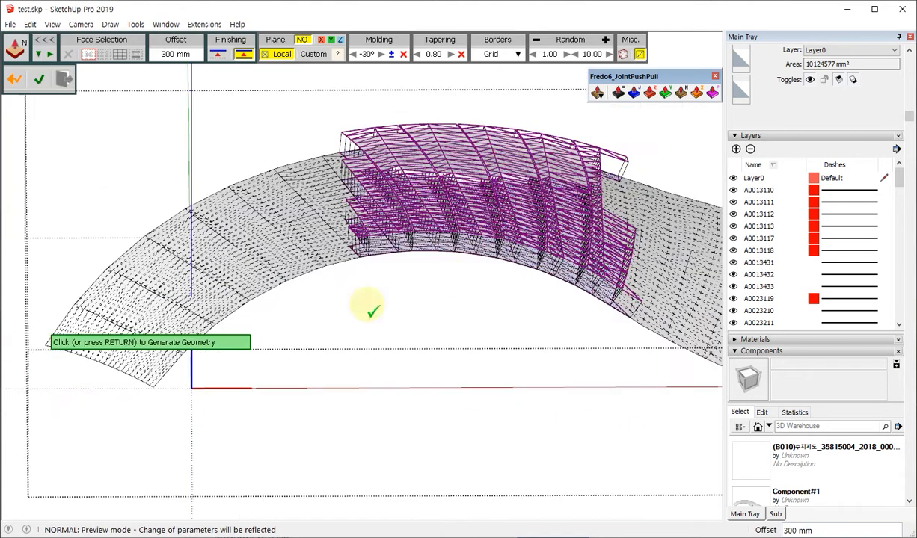
pyautogui.scroll(3, 508, 150)
pyautogui.scroll(1, 236, 348)
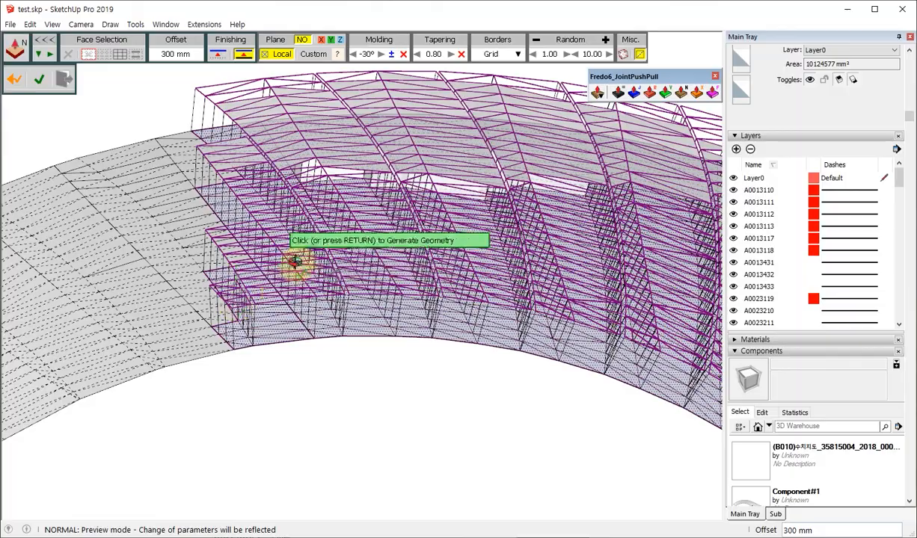
pyautogui.moveTo(292, 251); pyautogui.dragTo(299, 279, button='middle')
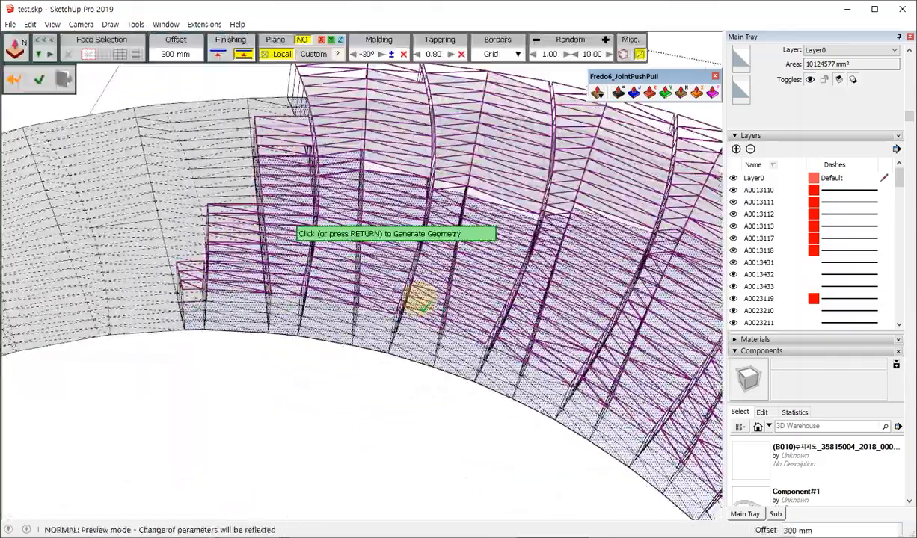
pyautogui.moveTo(430, 299); pyautogui.dragTo(240, 295, button='middle')
pyautogui.scroll(4, 512, 286)
pyautogui.moveTo(564, 268); pyautogui.dragTo(268, 260, button='middle')
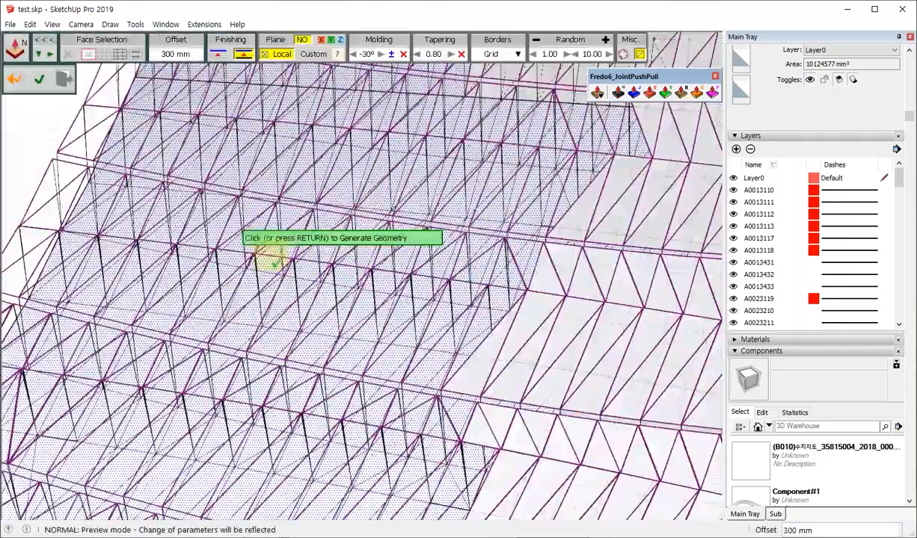
pyautogui.scroll(-1, 296, 306)
pyautogui.moveTo(298, 332); pyautogui.dragTo(546, 266, button='middle')
pyautogui.scroll(-1, 544, 269)
pyautogui.scroll(-1, 538, 271)
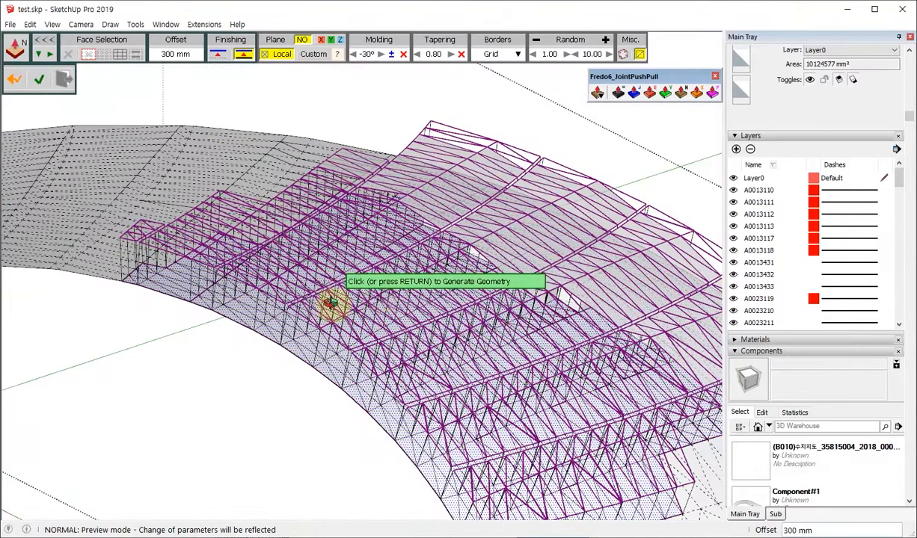
pyautogui.moveTo(331, 303); pyautogui.dragTo(411, 292, button='middle')
pyautogui.scroll(-3, 109, 293)
pyautogui.scroll(2, 502, 293)
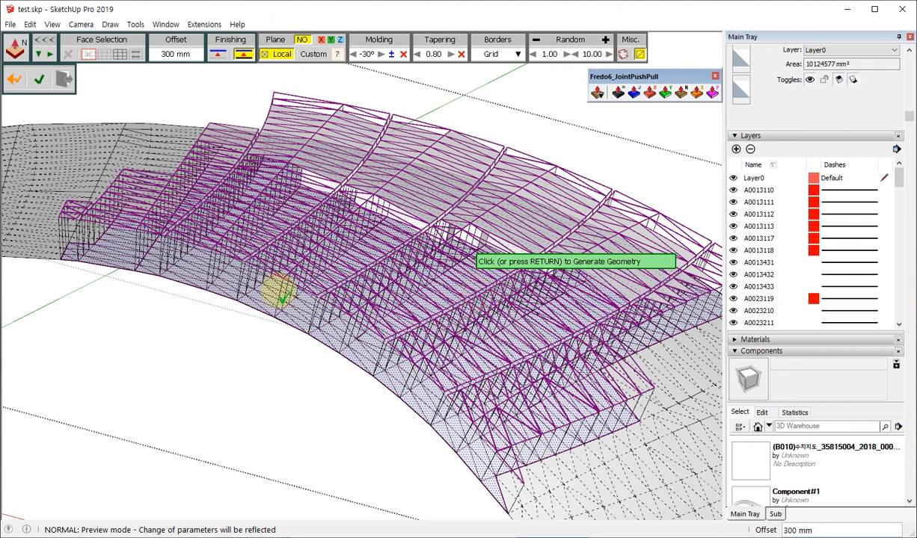
# Open the JointPushPull default parameters, review the startup settings such as the preview face limits, and close them without saving.
pyautogui.click(16, 48)
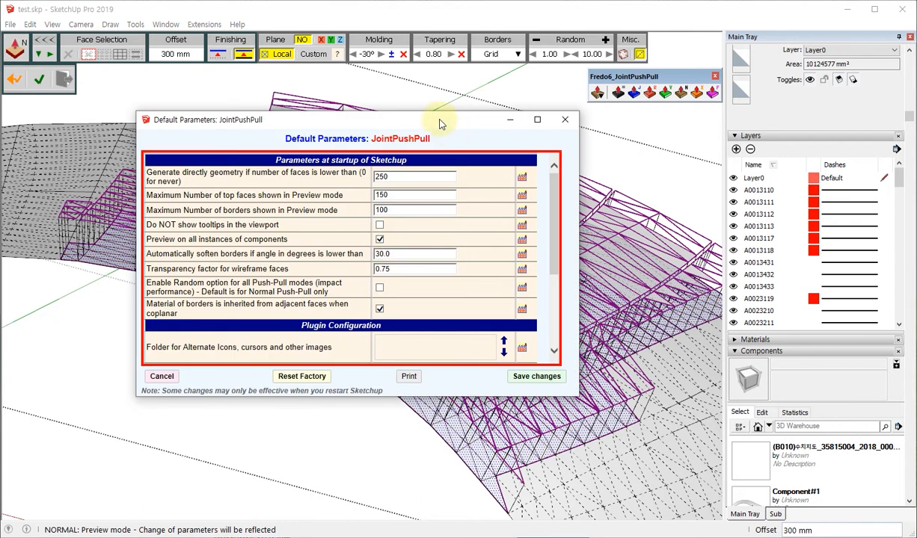
pyautogui.moveTo(440, 124); pyautogui.dragTo(522, 152)
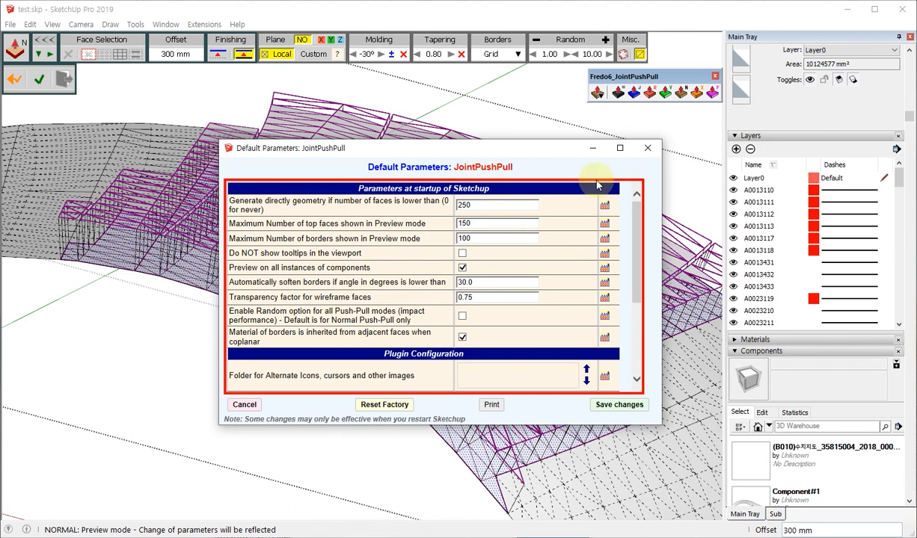
pyautogui.click(648, 148)
# Try toggling the option that keeps triangles jointed when forming a PseudoQuad, and cancel the push-pull preview.
pyautogui.scroll(1, 400, 185)
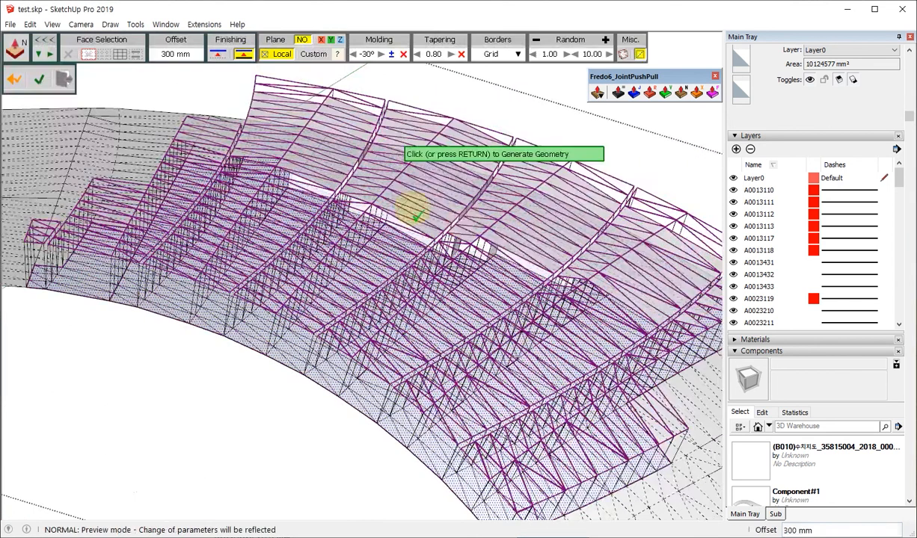
pyautogui.click(640, 57)
pyautogui.click(640, 56)
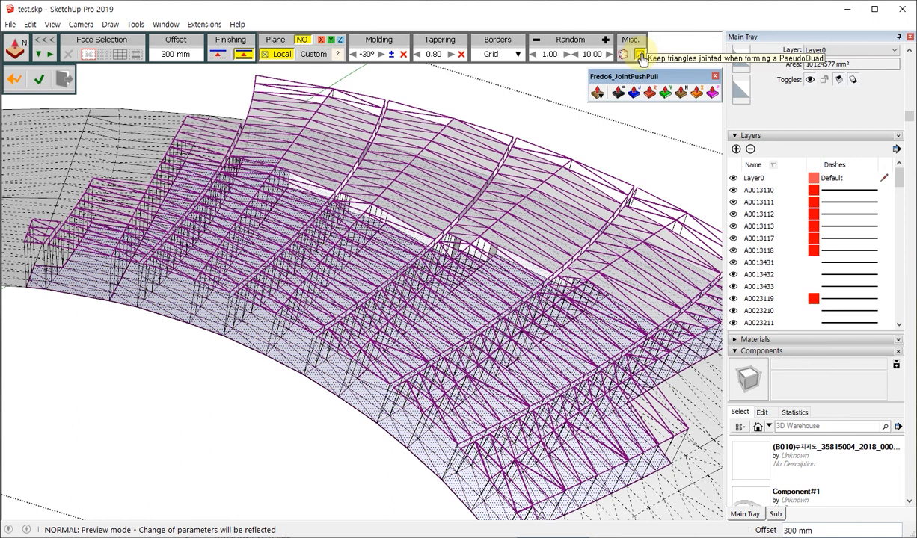
pyautogui.click(640, 55)
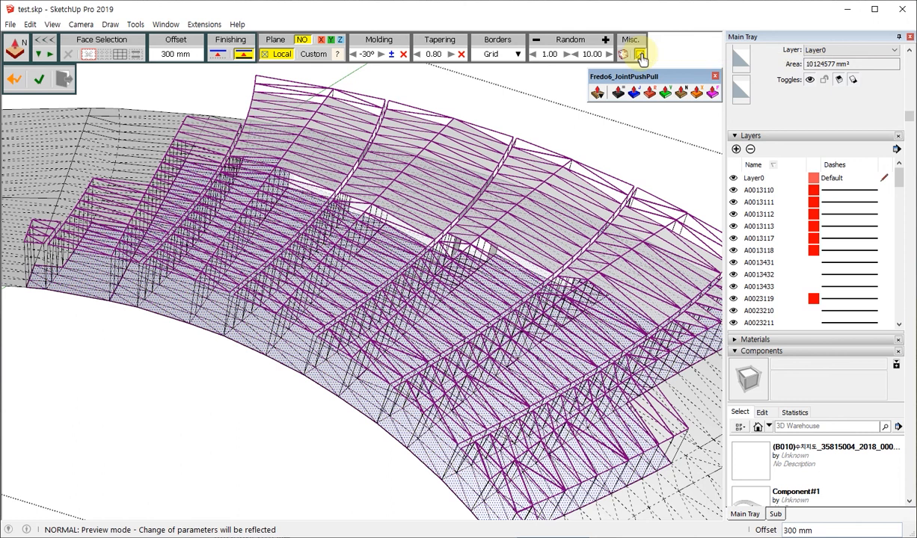
pyautogui.scroll(6, 419, 392)
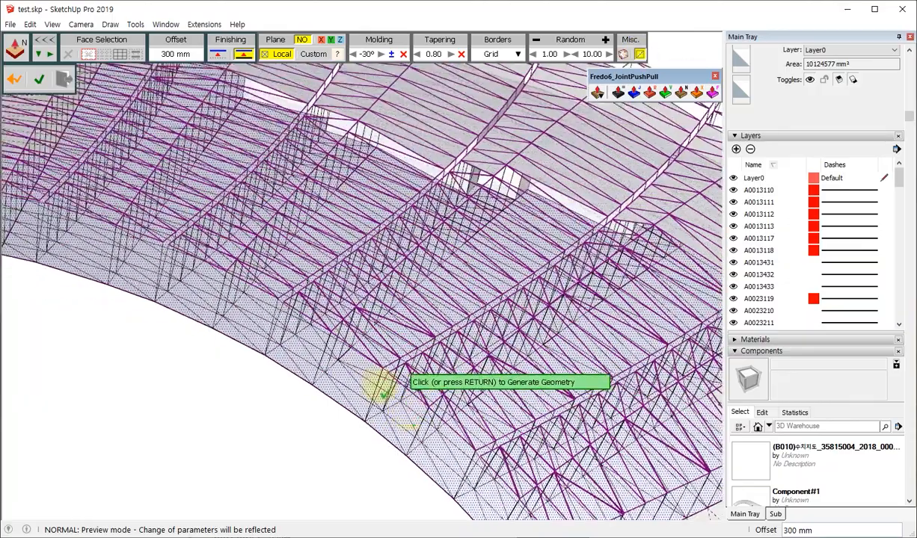
pyautogui.scroll(-8, 358, 328)
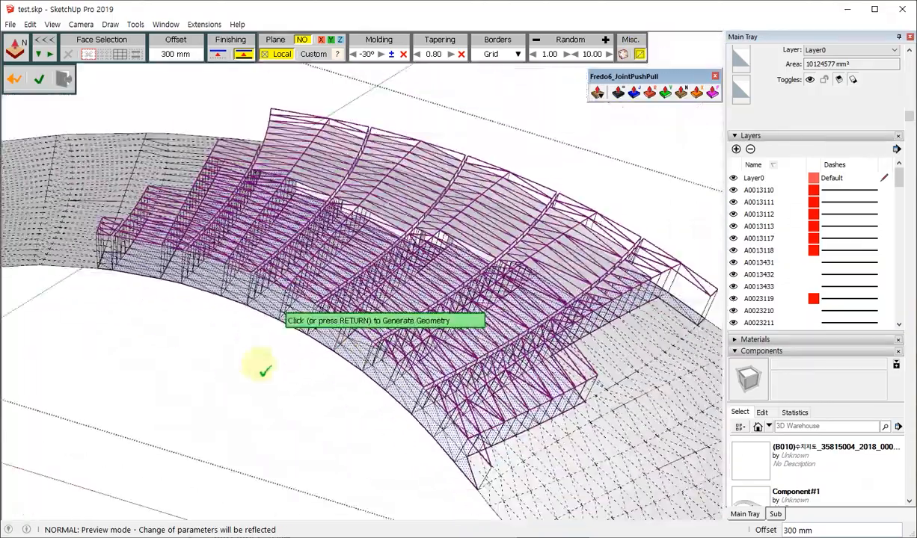
pyautogui.press('Escape')
# Select a small patch of faces along the curved surface's inner edge and pull it up about 122 mm with Normal Push Pull.
pyautogui.moveTo(346, 305); pyautogui.dragTo(508, 358, button='middle')
pyautogui.scroll(5, 440, 361)
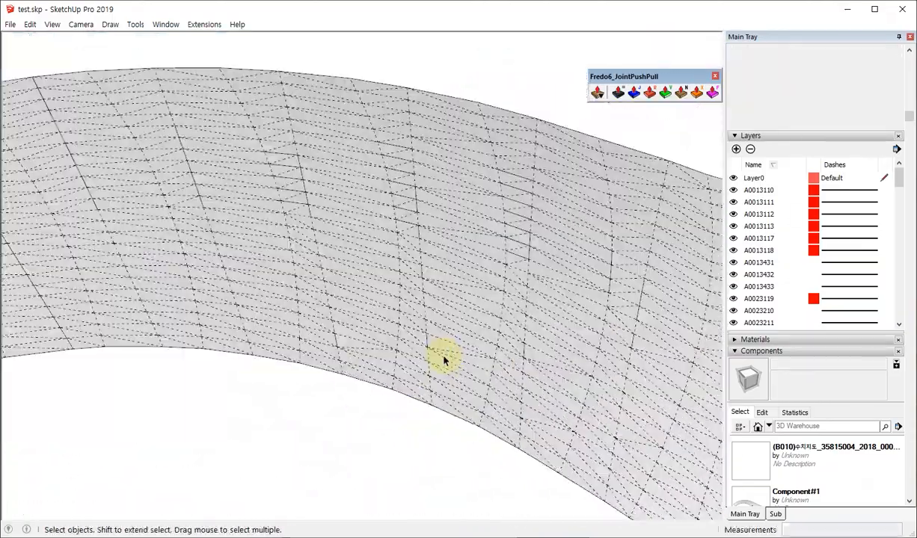
pyautogui.moveTo(337, 303); pyautogui.dragTo(540, 483)
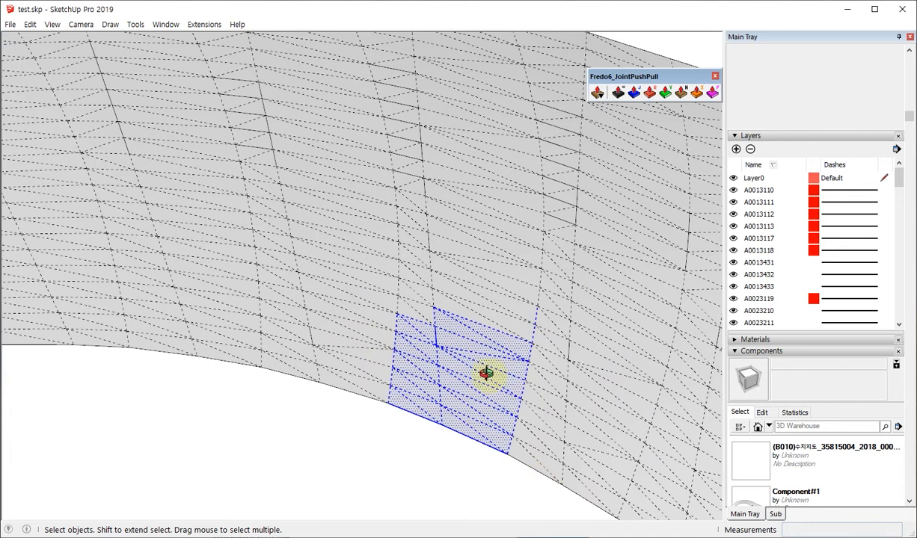
pyautogui.moveTo(487, 375); pyautogui.dragTo(569, 139, button='middle')
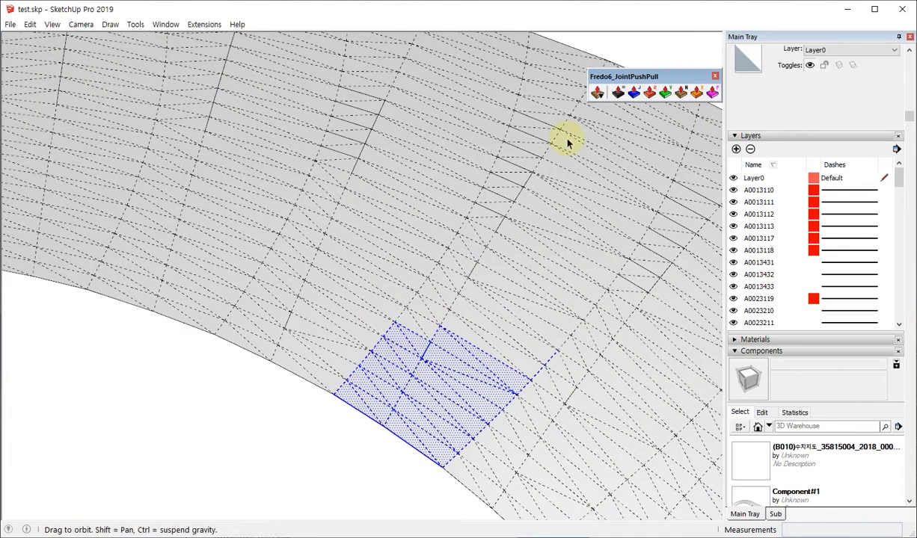
pyautogui.click(678, 92)
pyautogui.moveTo(409, 415); pyautogui.dragTo(395, 378, button='middle')
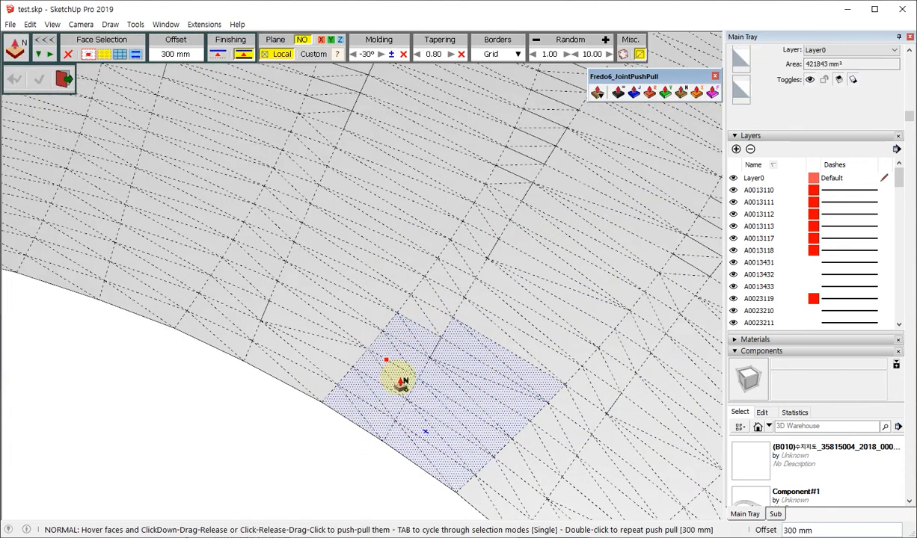
pyautogui.moveTo(381, 376); pyautogui.dragTo(384, 350)
pyautogui.moveTo(501, 390); pyautogui.dragTo(297, 332, button='middle')
pyautogui.scroll(5, 403, 388)
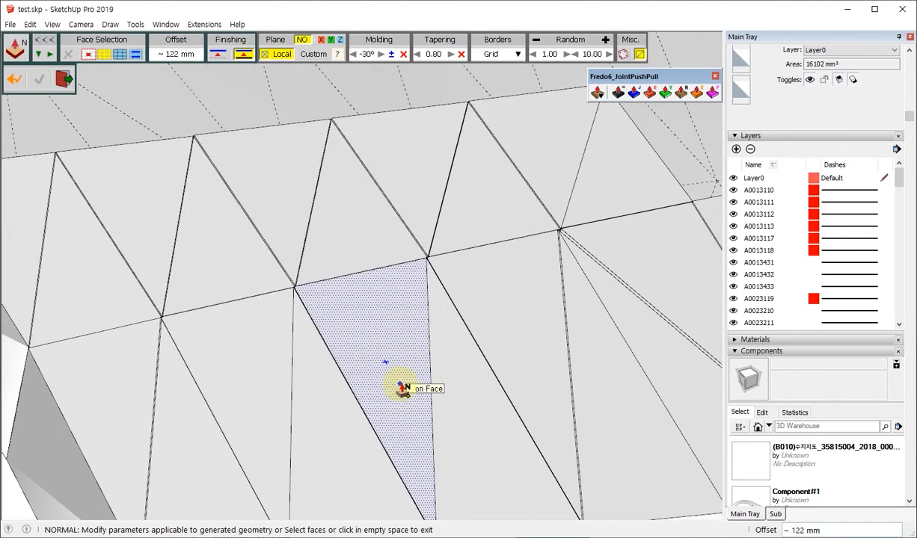
# Examine the seams between neighbouring triangles on top of the raised patch up close.
pyautogui.scroll(-5, 402, 388)
pyautogui.moveTo(394, 384); pyautogui.dragTo(359, 334, button='middle')
pyautogui.scroll(8, 358, 333)
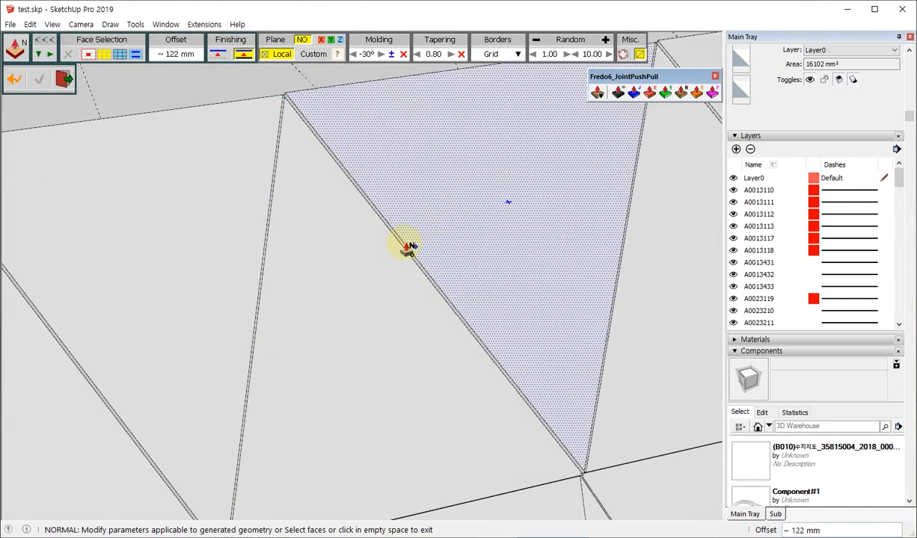
pyautogui.scroll(-5, 322, 127)
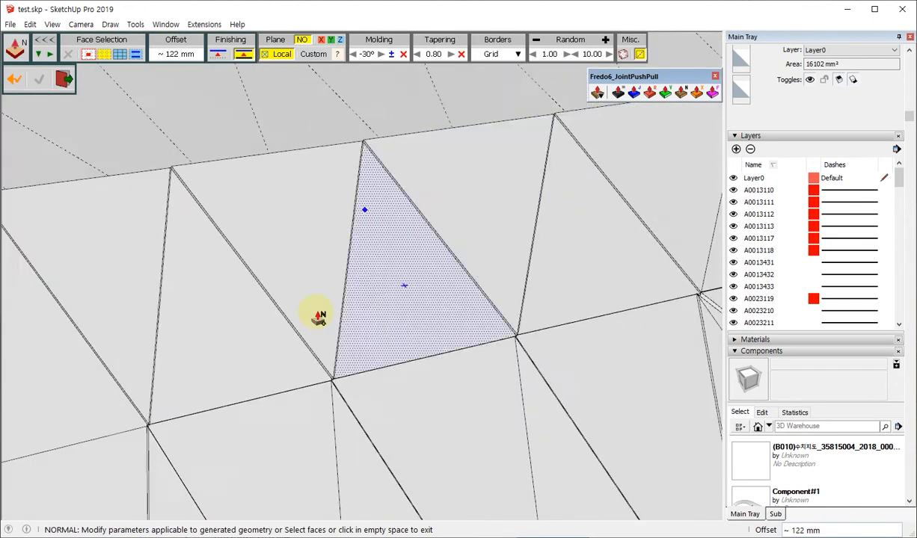
pyautogui.scroll(2, 338, 354)
pyautogui.scroll(4, 337, 353)
pyautogui.scroll(-6, 357, 314)
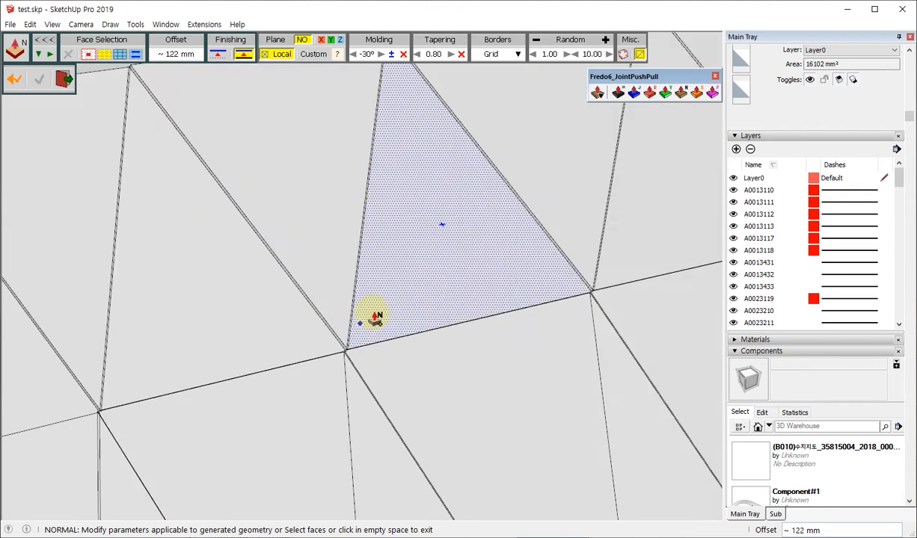
# Turn off keeping triangles jointed when forming a PseudoQuad, inspect the seams on the patch's top, and turn the option back on.
pyautogui.click(640, 54)
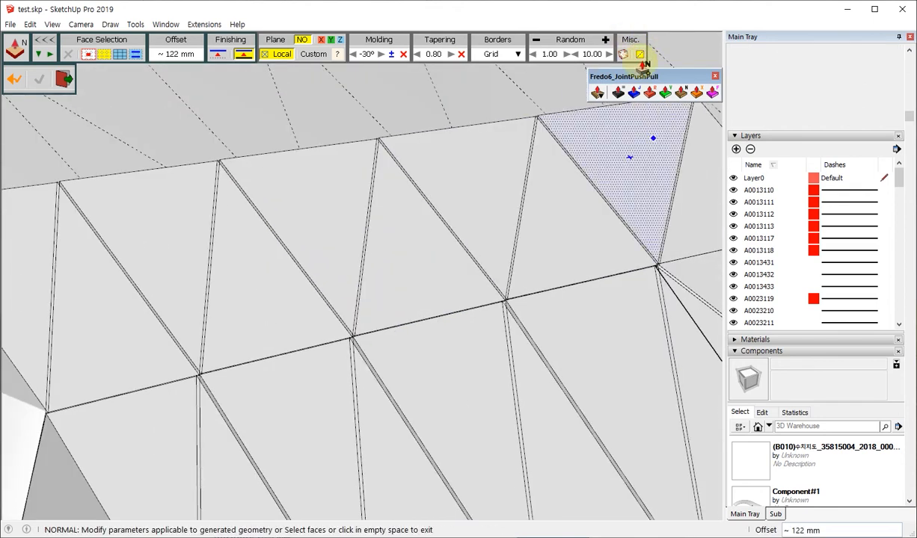
pyautogui.scroll(5, 187, 383)
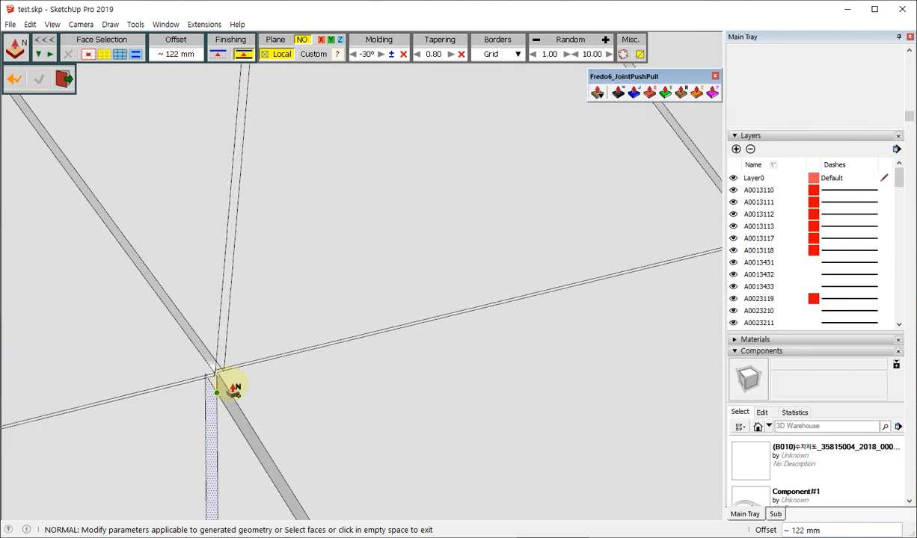
pyautogui.scroll(-5, 282, 352)
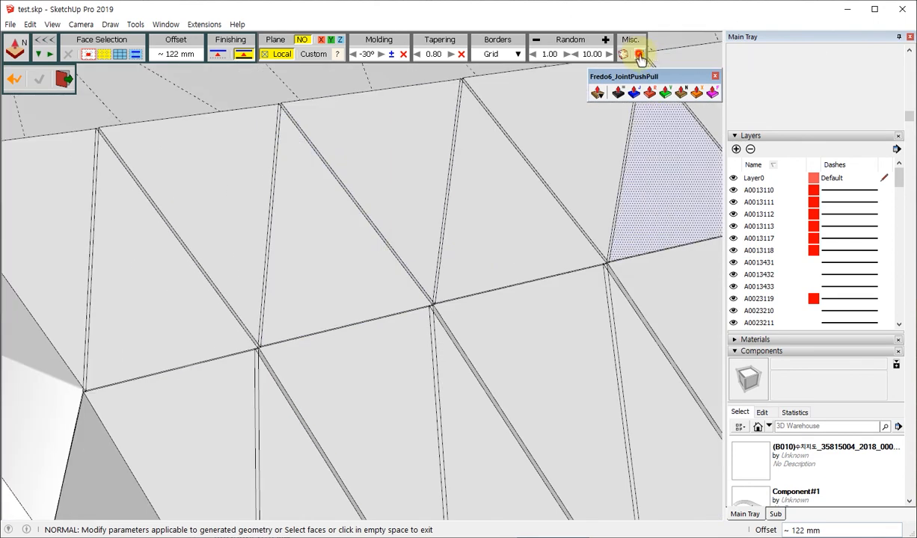
pyautogui.click(640, 55)
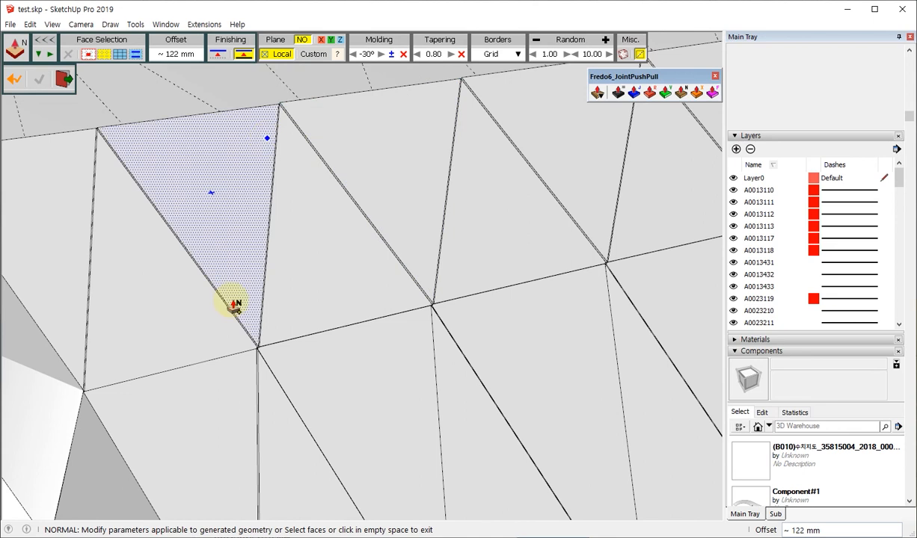
# Compare the seams along the raised patch's outer side with the PseudoQuad triangle jointing toggled off and on again.
pyautogui.scroll(-2, 203, 224)
pyautogui.moveTo(204, 239); pyautogui.dragTo(225, 306, button='middle')
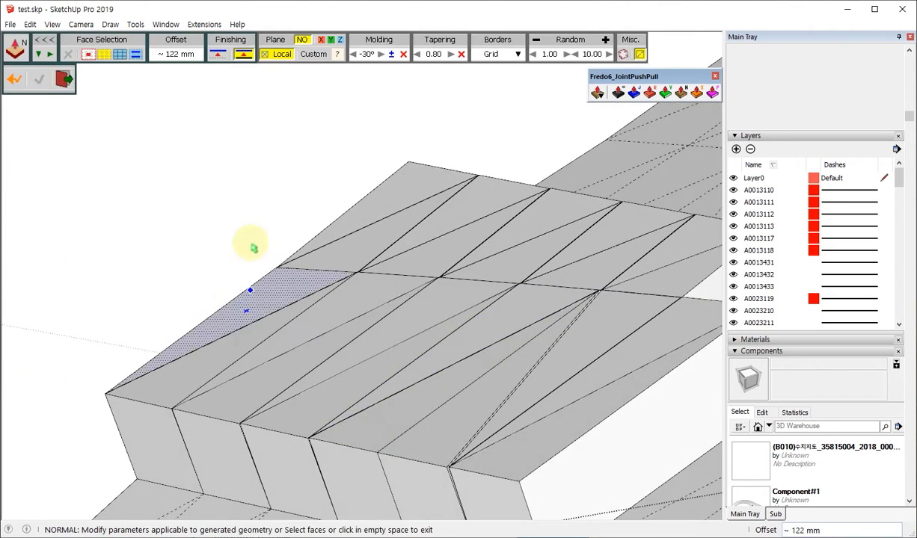
pyautogui.scroll(-3, 395, 409)
pyautogui.scroll(4, 444, 394)
pyautogui.scroll(1, 444, 394)
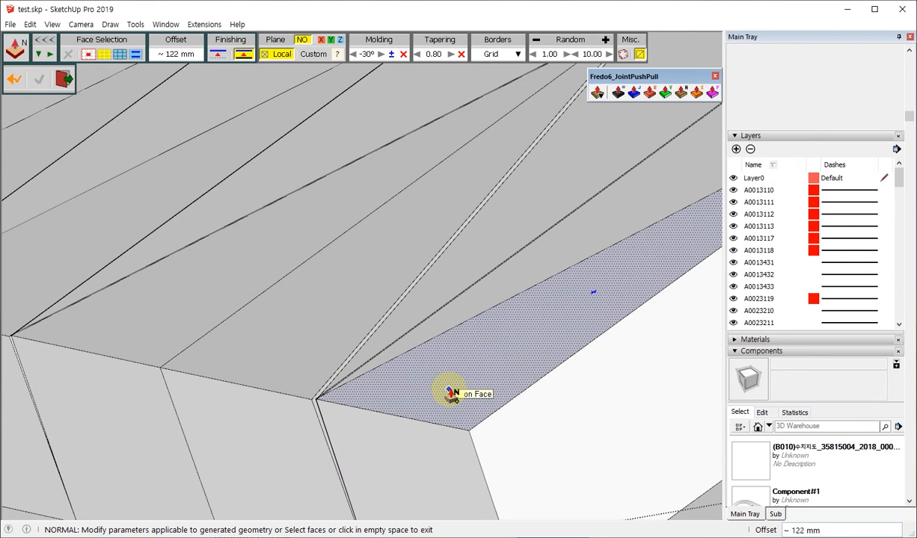
pyautogui.click(639, 55)
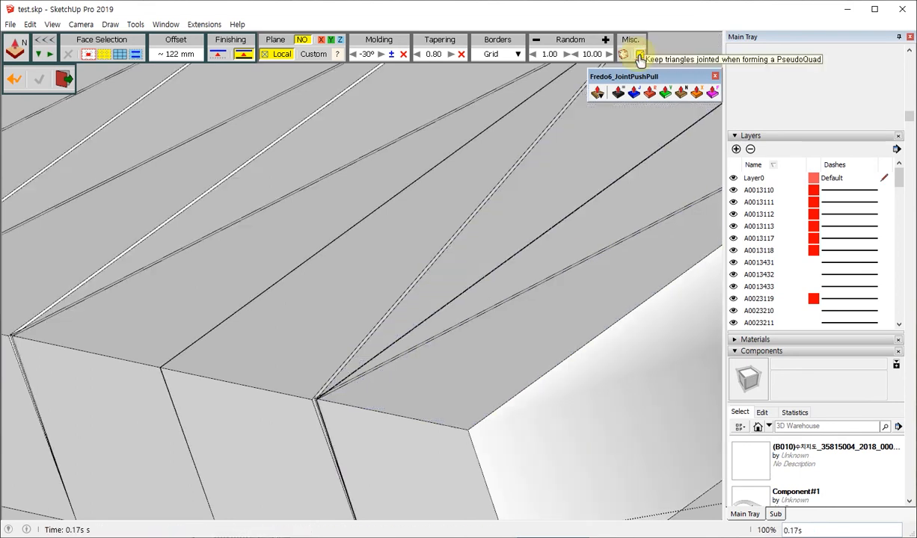
pyautogui.scroll(-6, 321, 293)
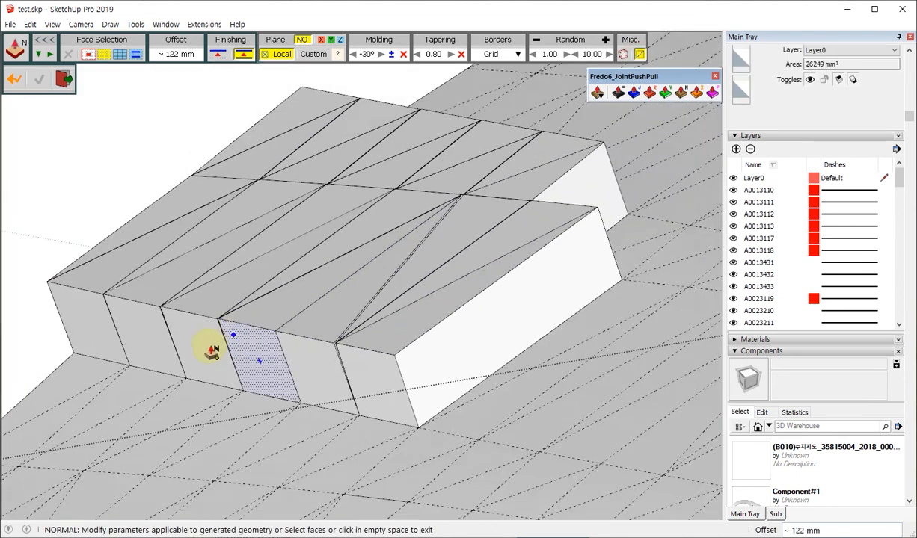
pyautogui.moveTo(205, 348); pyautogui.dragTo(611, 382, button='middle')
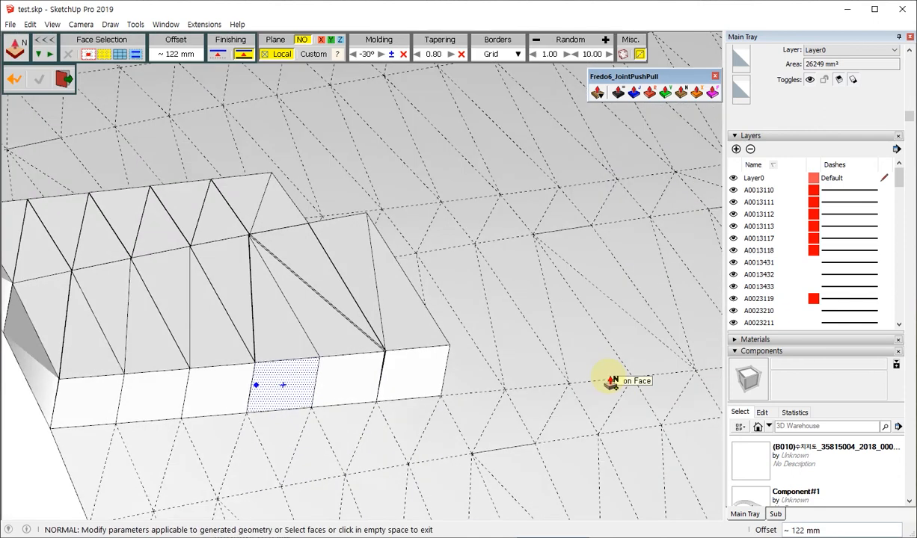